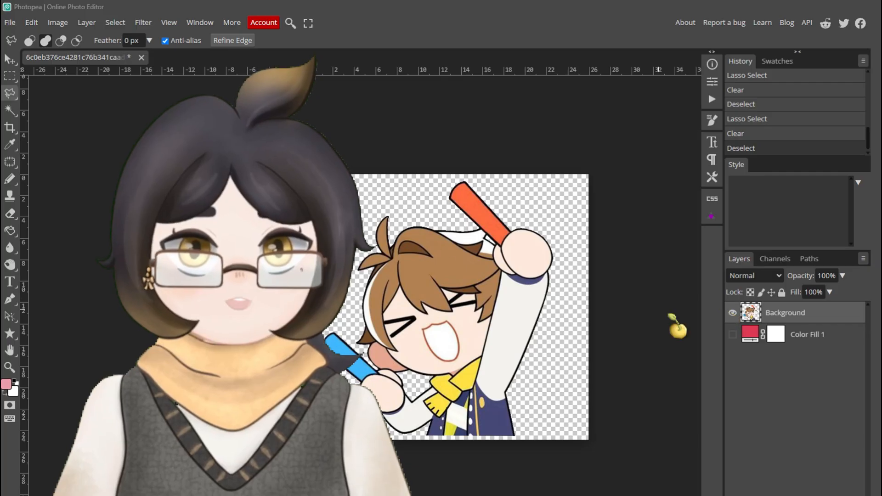
Lasso the red light stick in the raised hand and cut and paste it onto its own layer
scroll(527, 392, "down", 5)
scroll(519, 359, "up", 5)
scroll(516, 341, "down", 5)
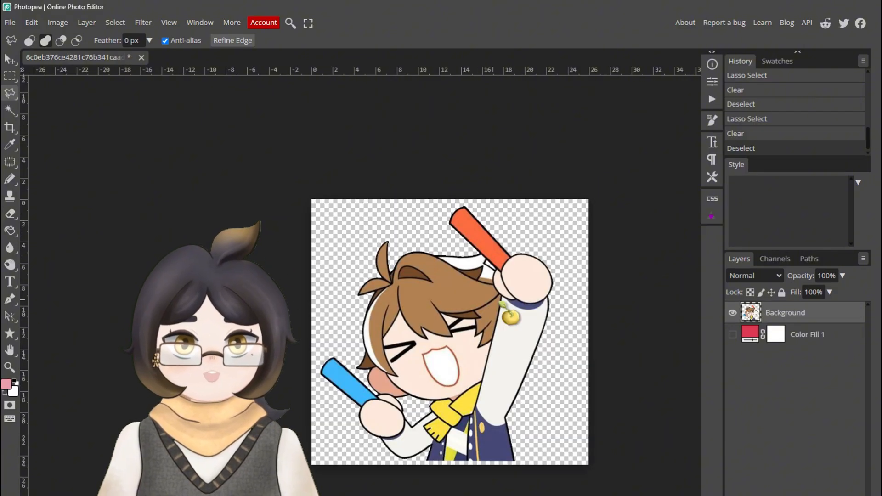
scroll(518, 333, "up", 6)
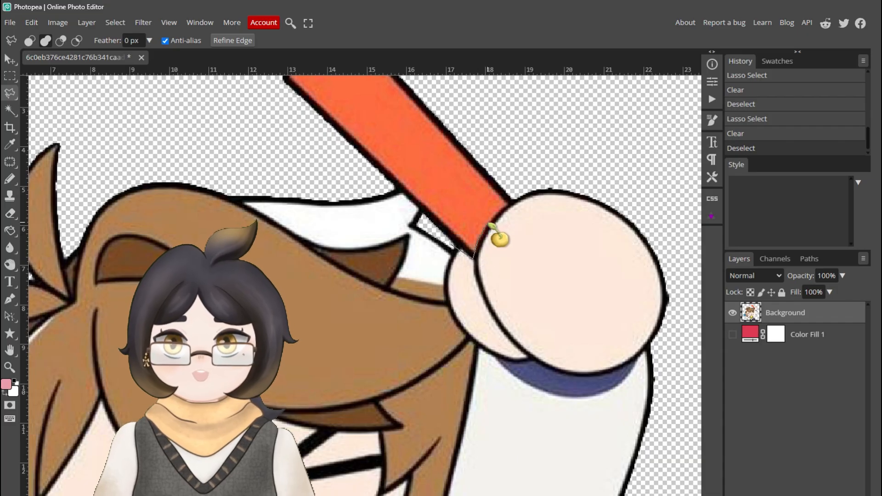
left_click(487, 141)
scroll(469, 193, "up", 5)
left_click(457, 182)
left_click(375, 193)
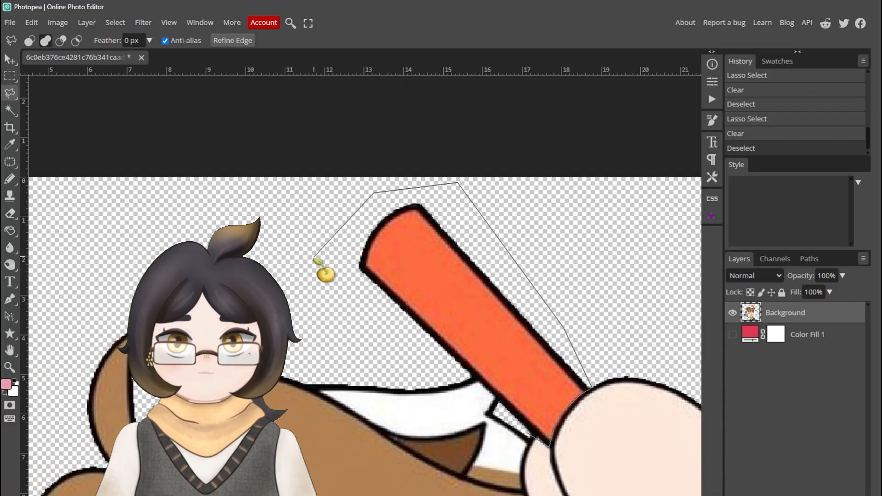
left_click(577, 465)
key("ctrl+c")
key("ctrl+v")
Lasso the blue light stick on the Background layer and cut and paste it onto its own layer
left_click(808, 335)
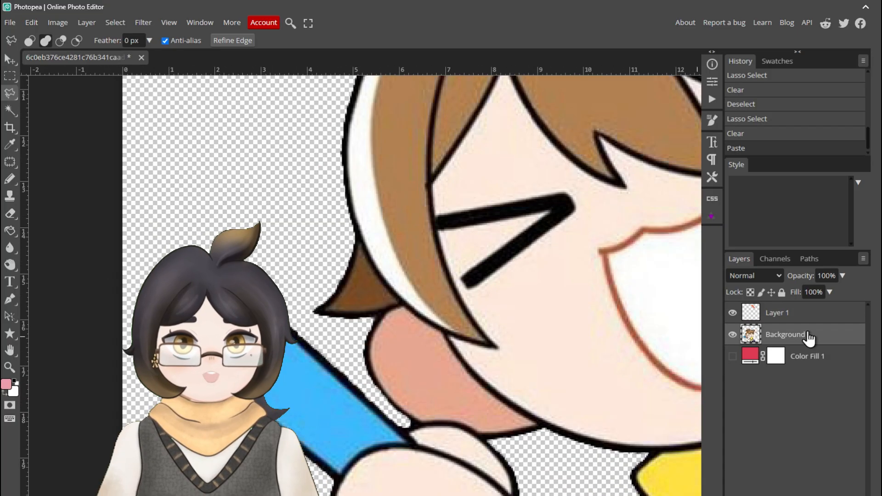
left_click(406, 443)
left_click(406, 428)
key("ctrl+x")
key("ctrl+v")
Hide both light stick layers and redraw the raised hand's missing outline in sampled black on the Background layer with the Pencil
left_click(733, 334)
left_click(733, 313)
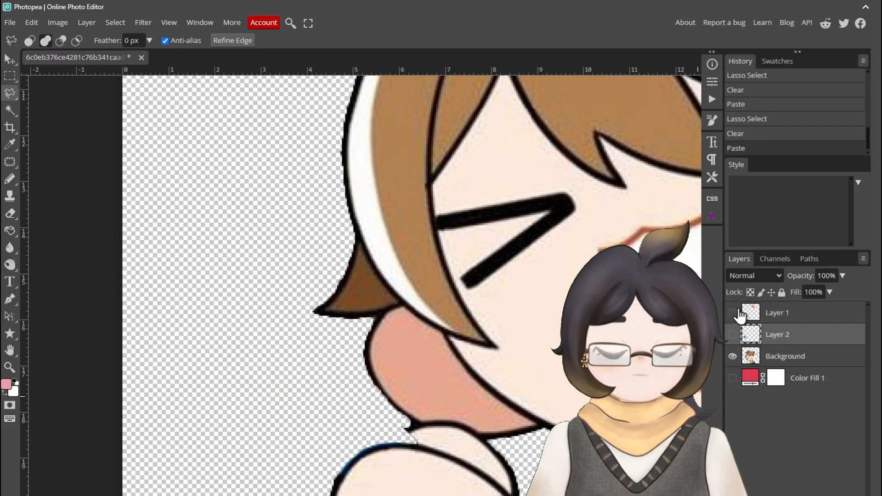
left_click(785, 356)
scroll(414, 455, "down", 5)
scroll(632, 219, "up", 5)
left_click(632, 216)
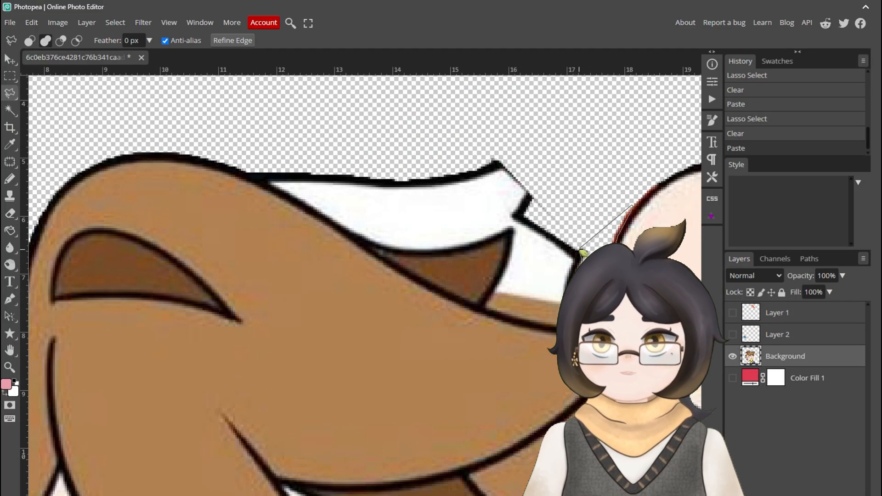
key("i")
left_click(583, 253)
key("b")
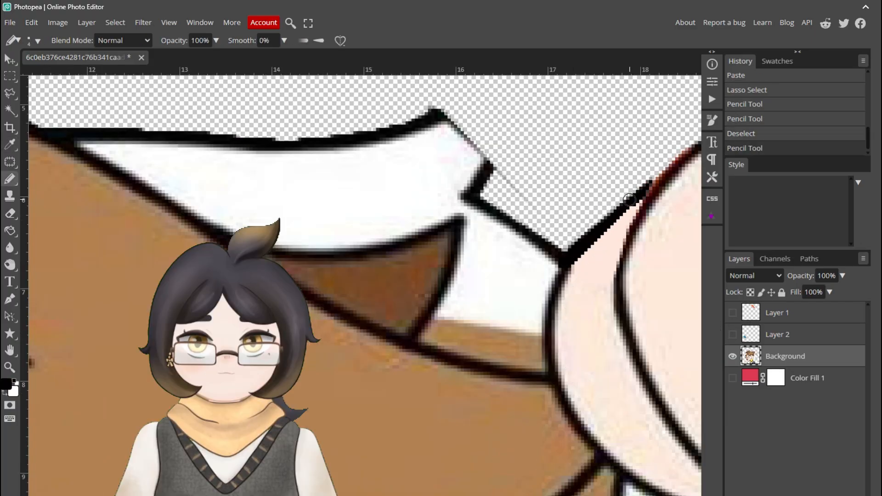
Undo the last stroke and outline a pointed tip for the white hair strand beside the raised hand
scroll(576, 378, "down", 3)
key("ctrl+z")
left_click_drag(510, 255, 534, 280)
Lasso the new hair tip, fill it with sampled white using the Pencil, deselect, and undo the extra stroke
key("i")
left_click(506, 280)
key("l")
left_click(516, 258)
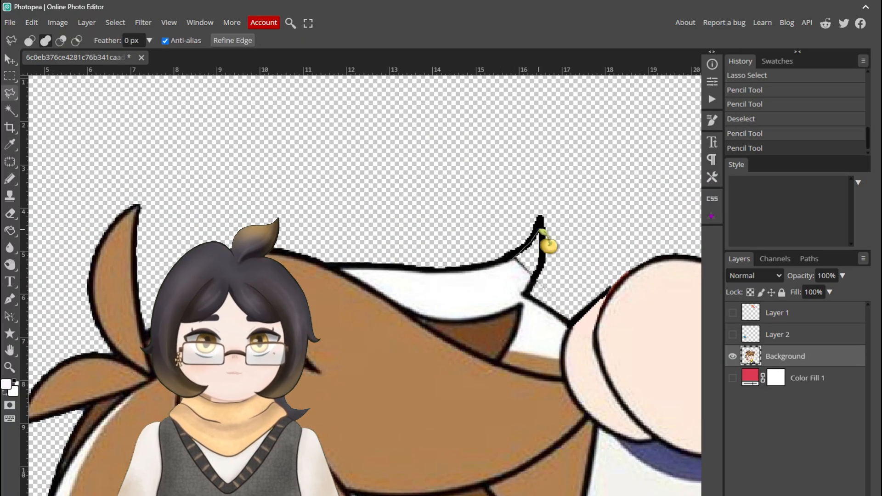
left_click(539, 230)
left_click(516, 259)
key("b")
left_click_drag(537, 239, 525, 275)
key("ctrl+d")
scroll(448, 157, "down", 3)
scroll(502, 204, "up", 5)
key("ctrl+z")
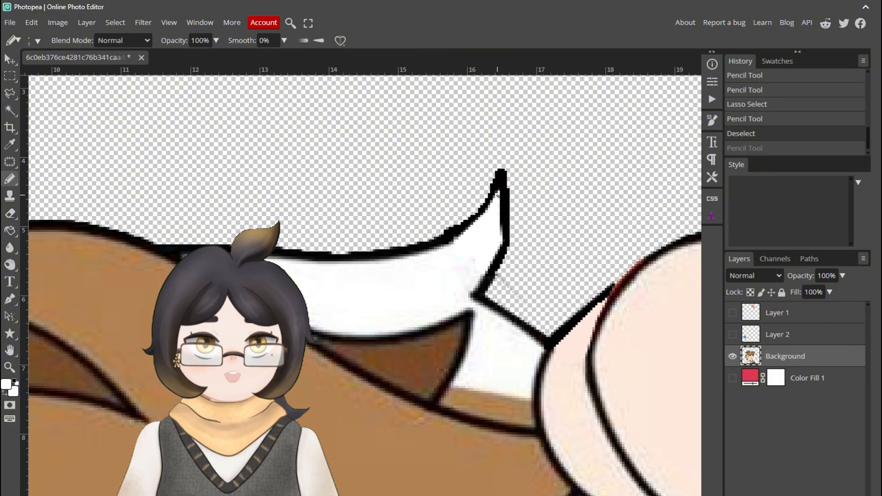
Sample a colour from the artwork and return to the Pencil for further touch-ups
scroll(498, 197, "down", 3)
scroll(349, 260, "up", 4)
key("i")
left_click(349, 260)
key("b")
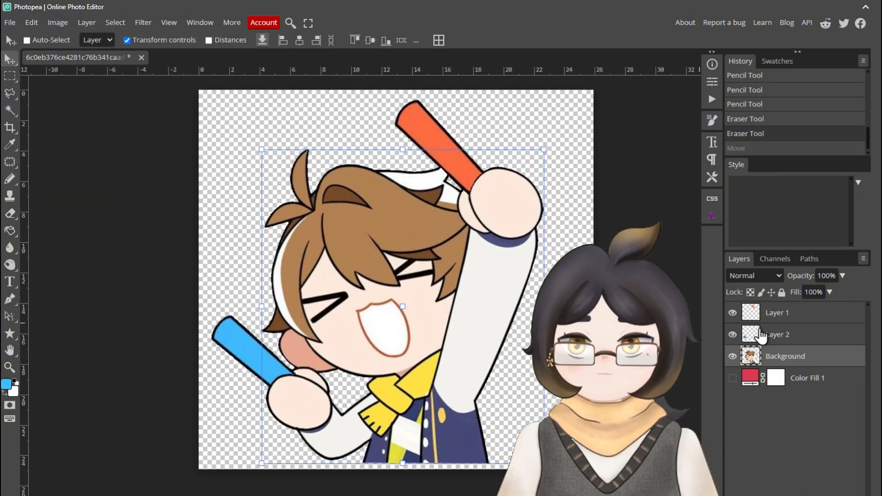
Export the blue and red stick layers as separate PNG files named bluestick and red stick
left_click(10, 22)
mouse_move(55, 181)
left_click(115, 178)
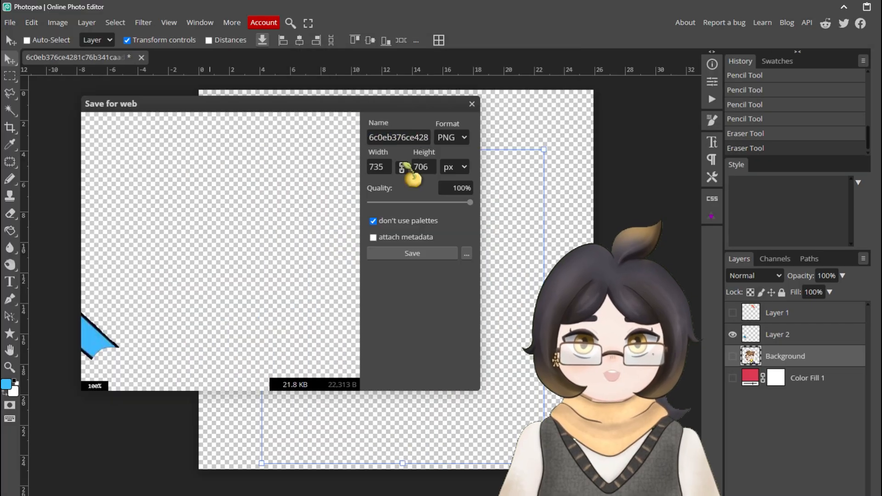
type("blue s")
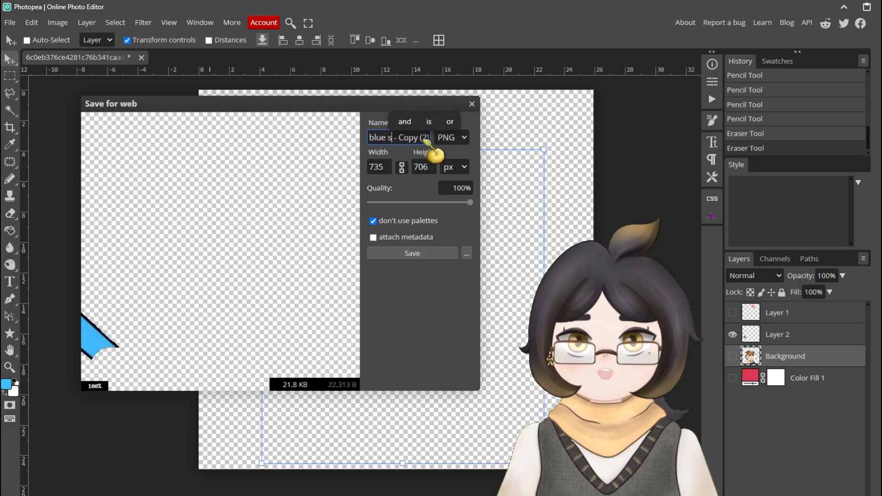
key("Return")
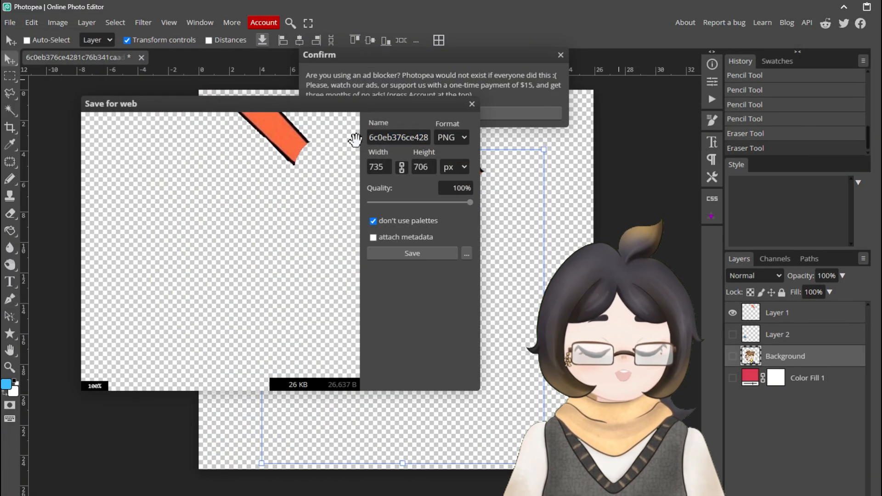
left_click(399, 137)
key("Return")
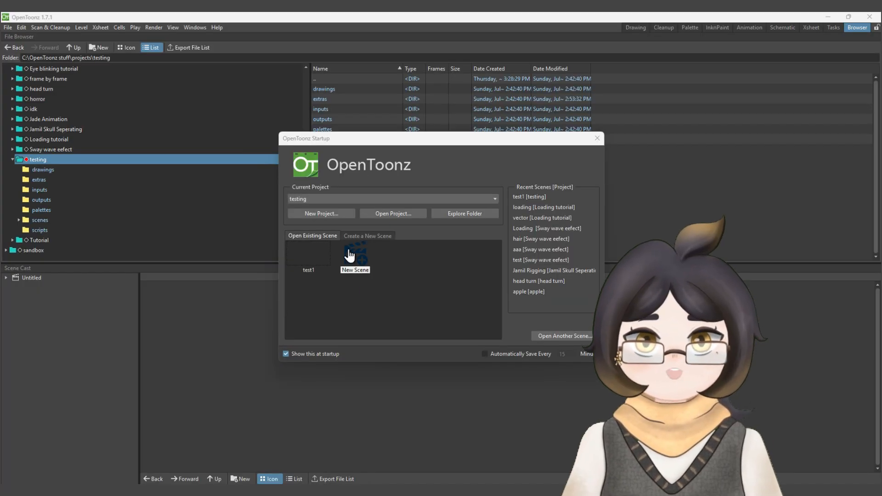
Switch to OpenToonz and create a scene named Luke light stick in the testing project, 1080 × 1080 px at 24 fps
left_click(350, 254)
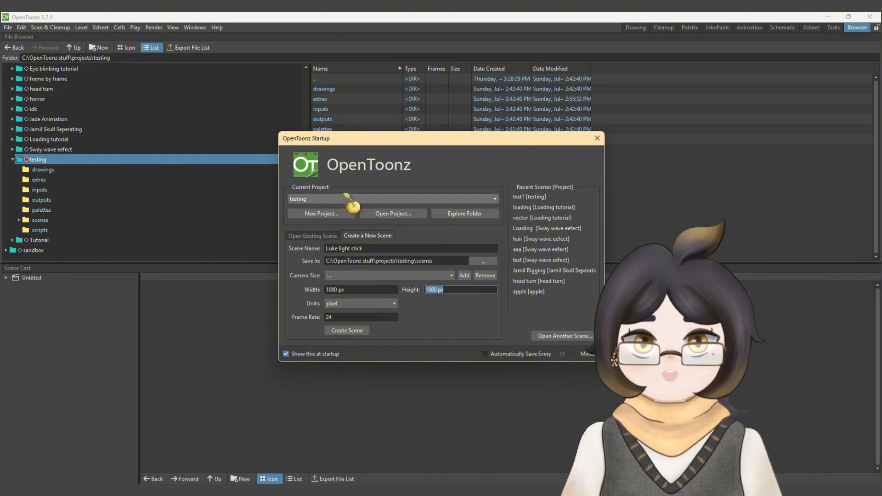
left_click(365, 332)
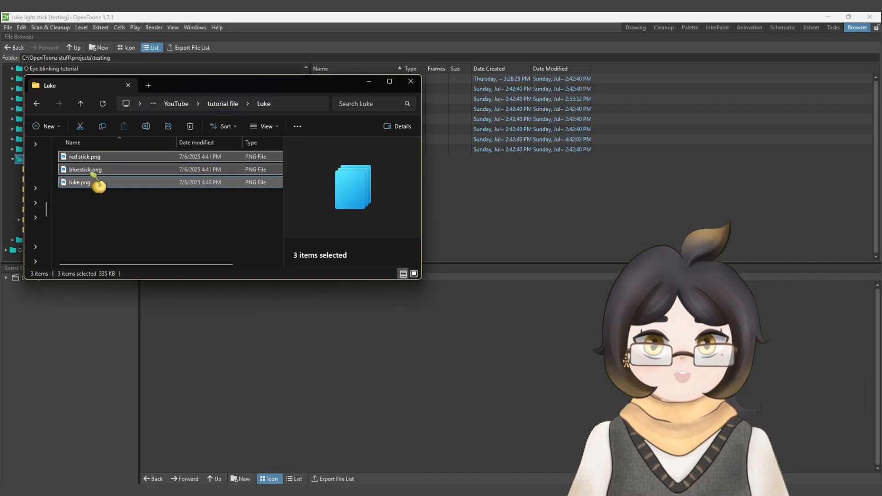
Import red stick.png, bluestick.png and luke.png into the scene cast and switch to the Drawing workspace
left_click_drag(78, 181, 328, 382)
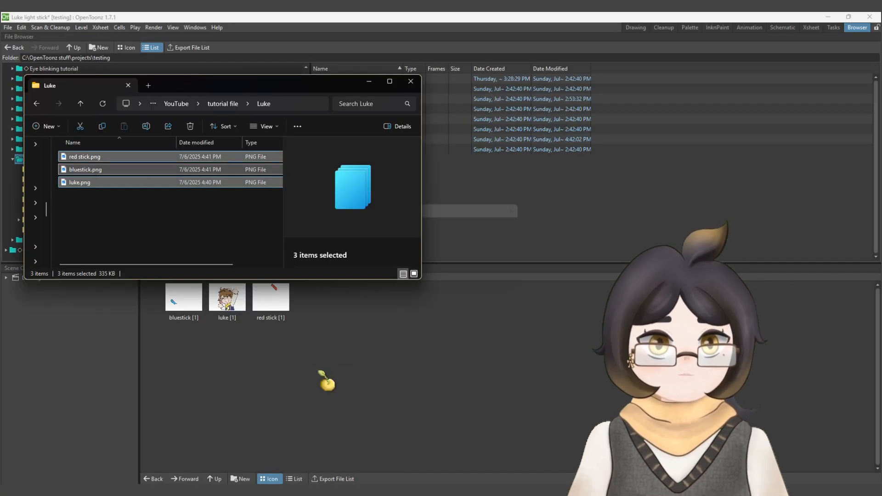
left_click(357, 391)
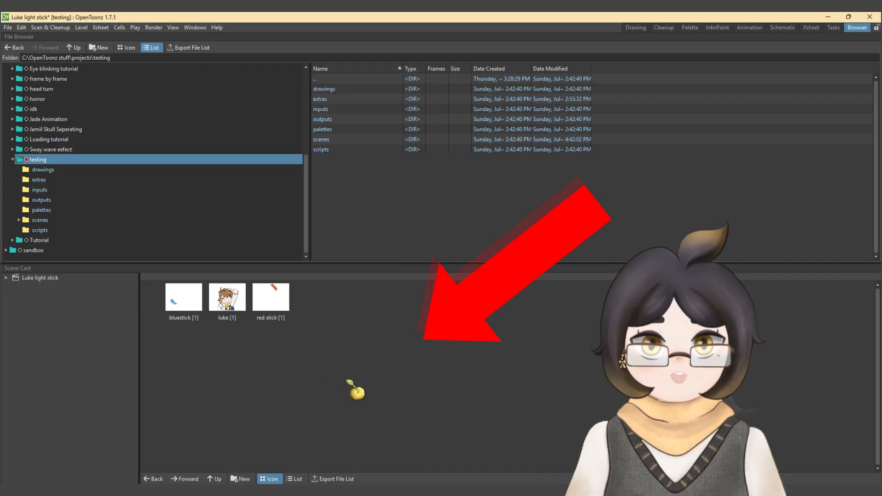
left_click(639, 28)
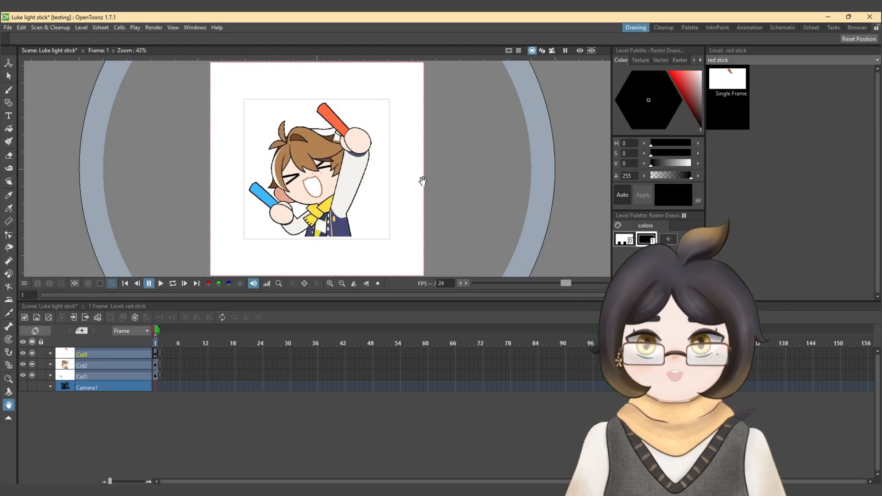
Rename the timeline layers luke, blue and red to match their images, and move luke beneath blue
scroll(336, 138, "up", 1)
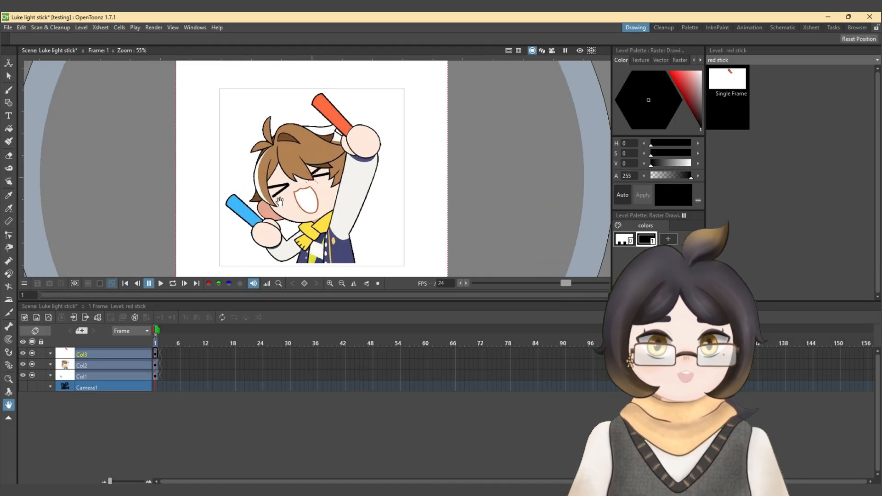
left_click_drag(279, 201, 268, 186)
double_click(82, 366)
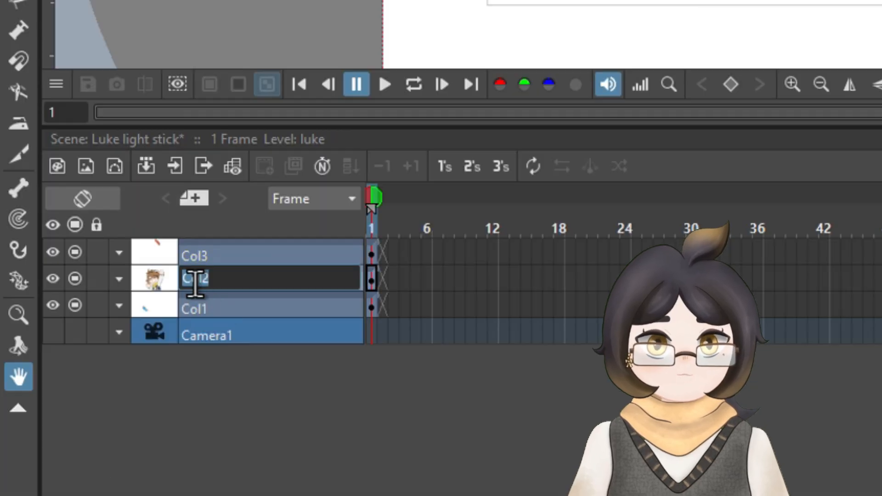
double_click(197, 305)
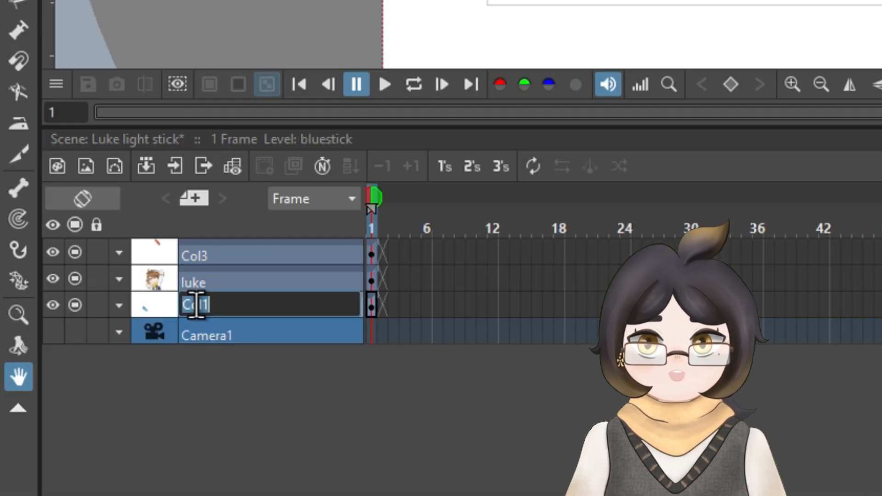
key("Return")
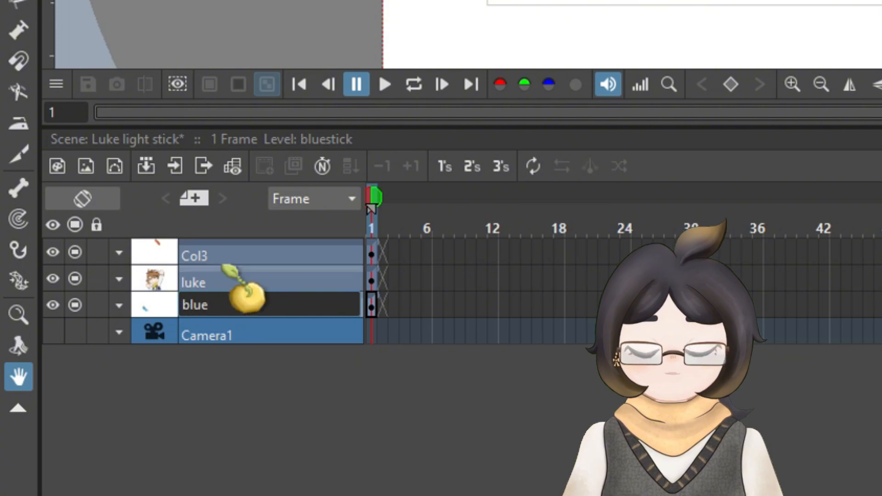
double_click(217, 256)
type("red")
key("Return")
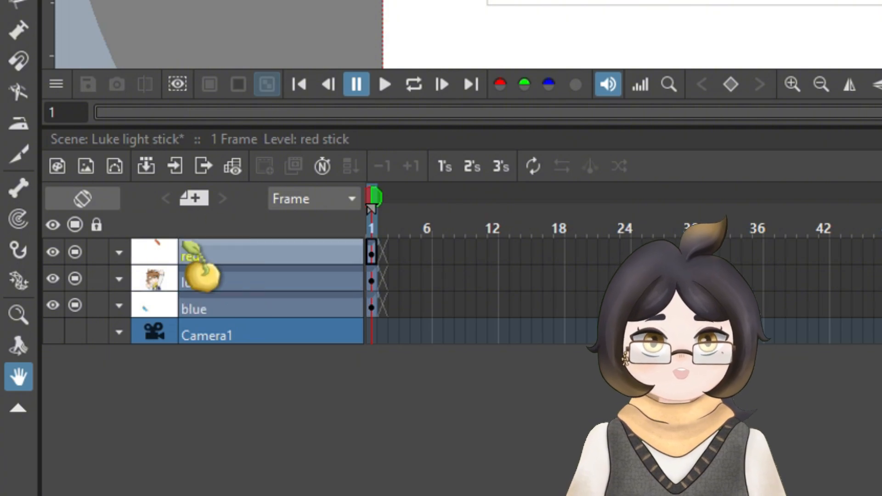
left_click_drag(212, 272, 221, 321)
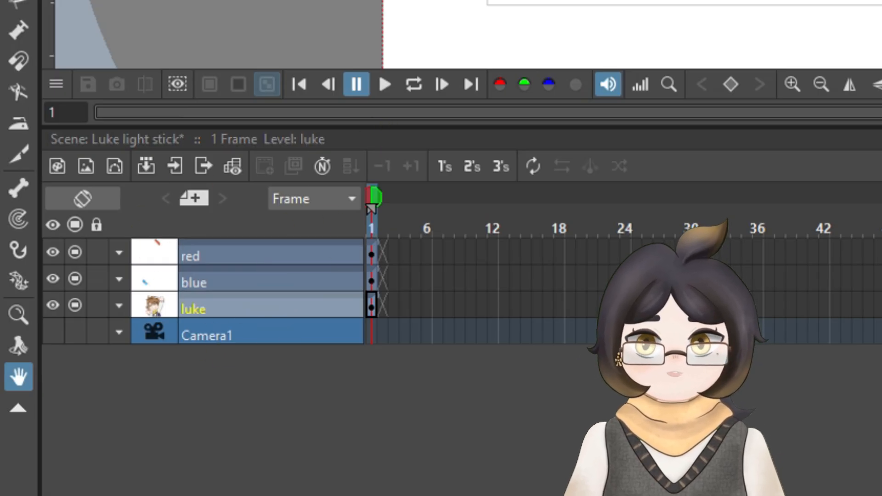
Select all three image layers and activate the Animate tool with Table as its target
scroll(291, 141, "down", 2)
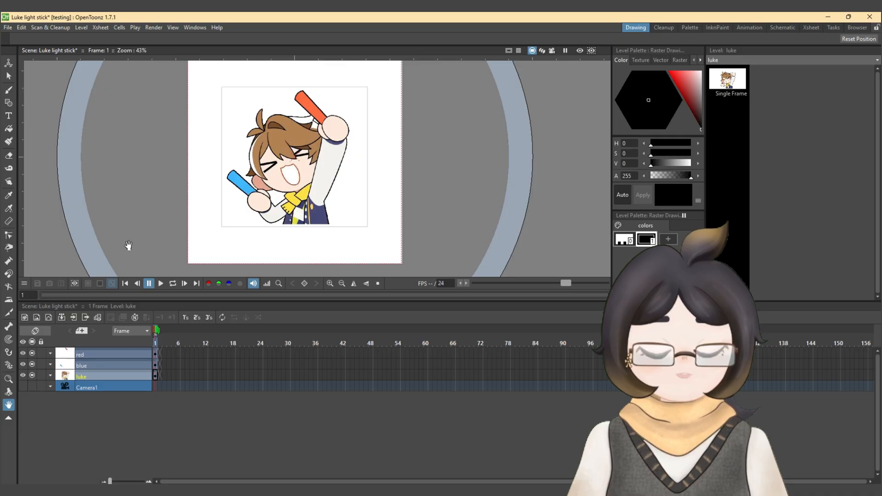
scroll(296, 137, "up", 1)
left_click_drag(280, 144, 281, 147)
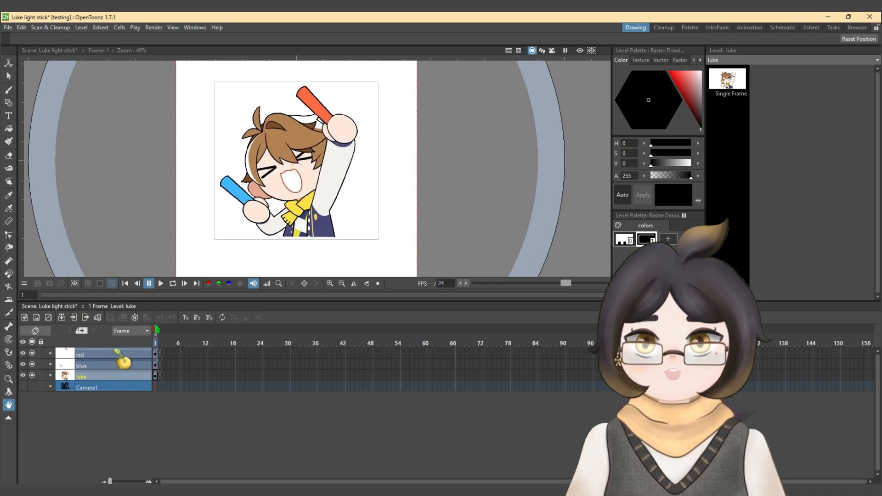
left_click(123, 354, "shift")
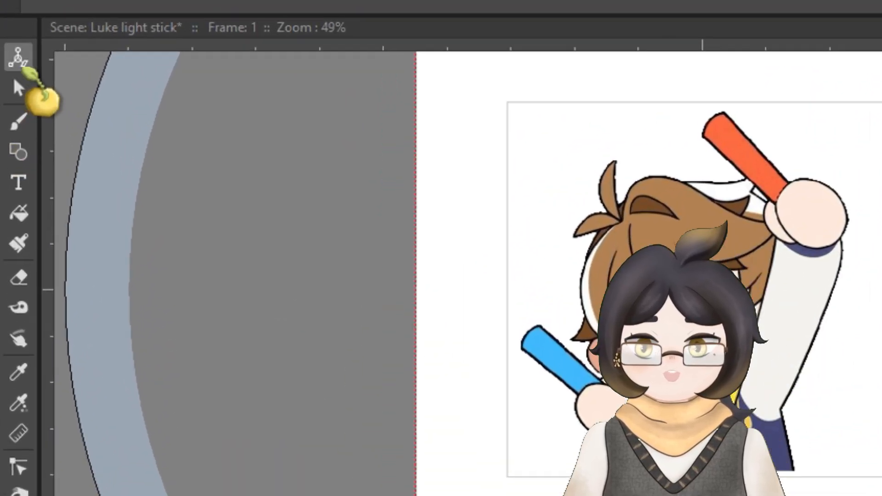
left_click(8, 63)
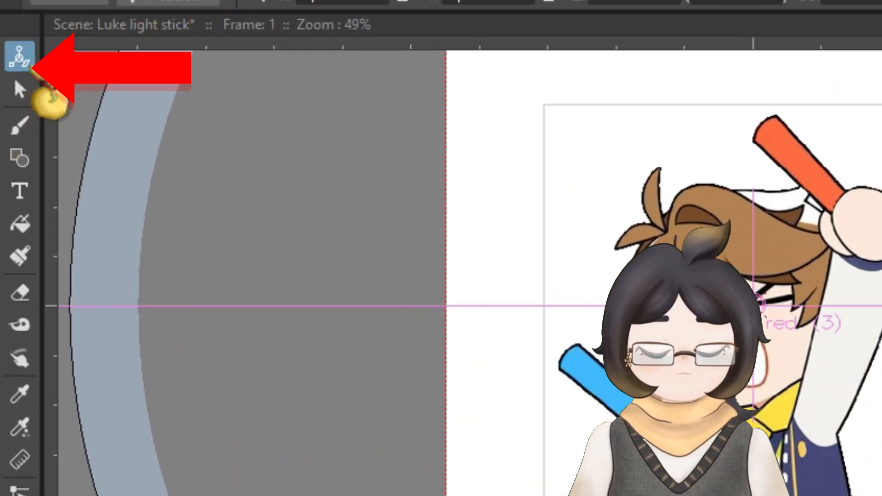
left_click(57, 2)
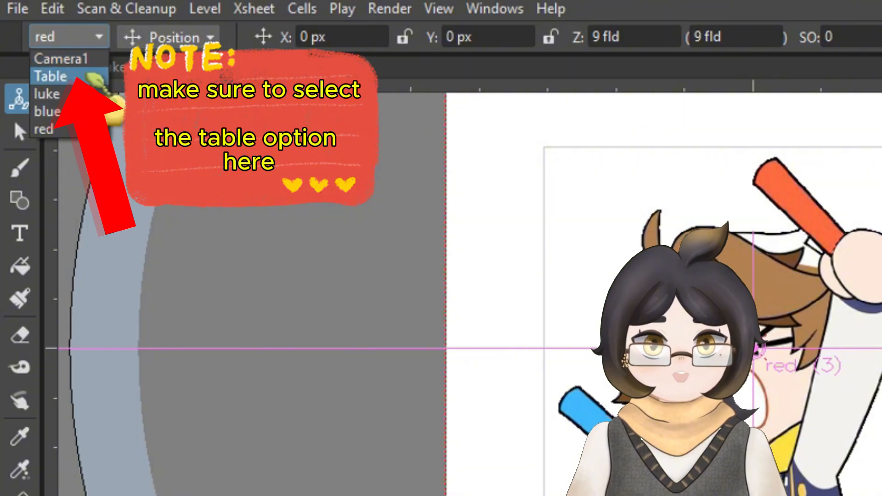
left_click(65, 77)
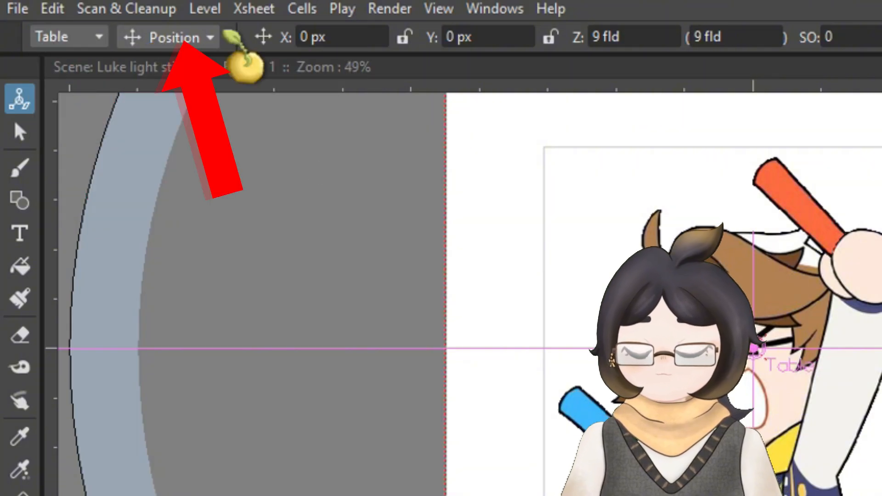
Scale the Table to about 155% and move it to about X 52 px, Y -44 px within the camera frame
left_click(176, 39)
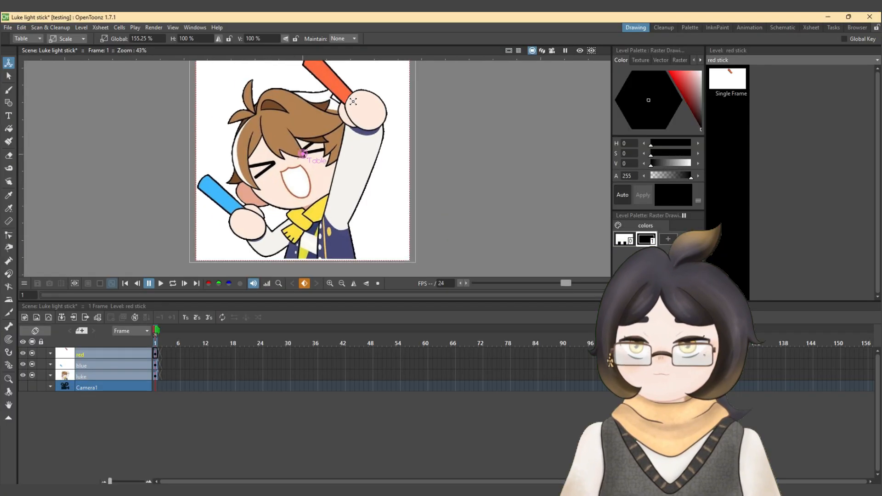
left_click_drag(317, 152, 299, 170)
left_click_drag(299, 170, 289, 167)
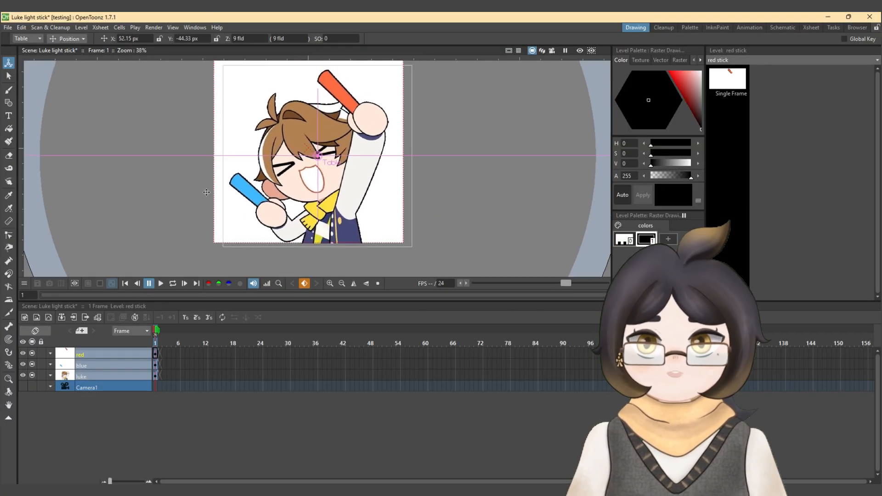
Select the red, blue and luke layers' first frames together and extend all three to frame 90
left_click(220, 300)
left_click(206, 341)
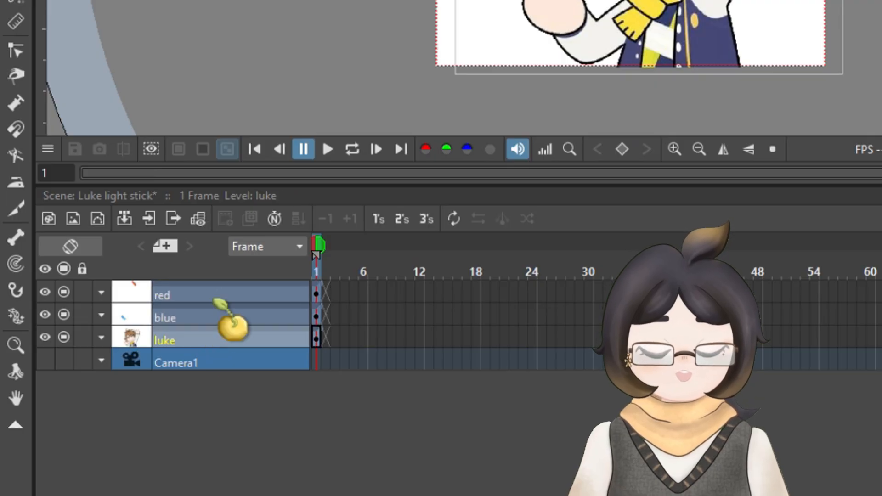
left_click(215, 299)
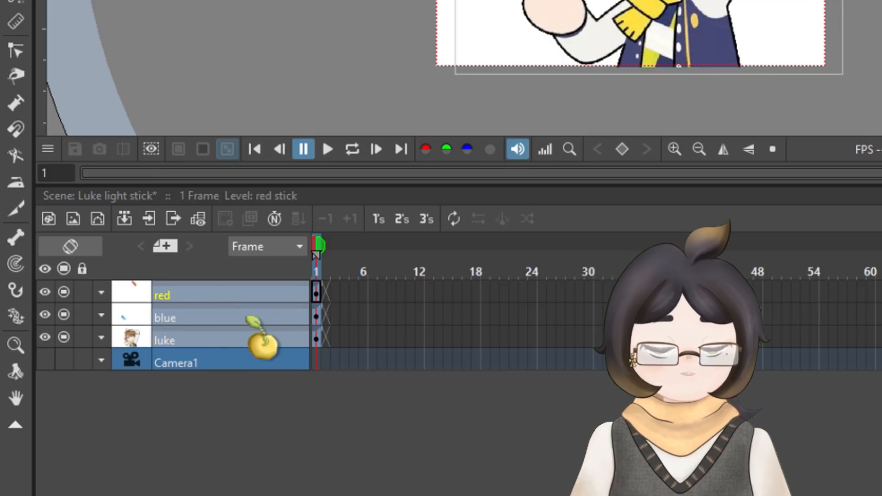
left_click(316, 338)
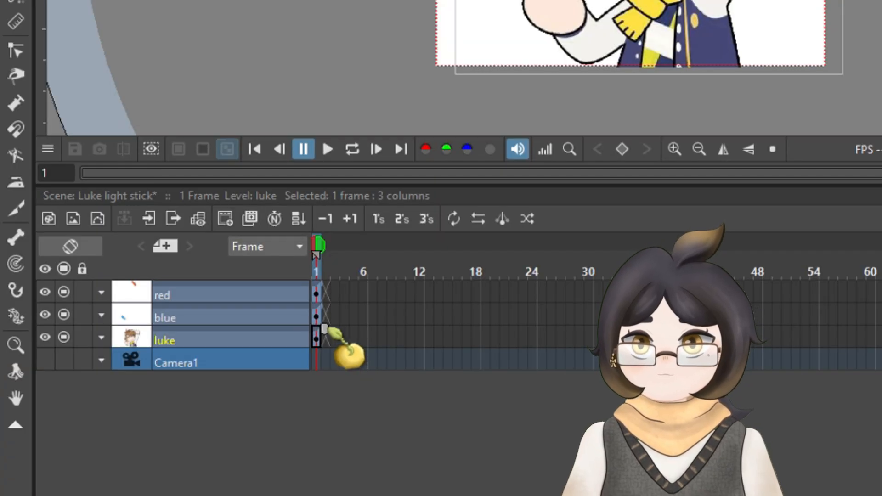
left_click_drag(324, 327, 880, 330)
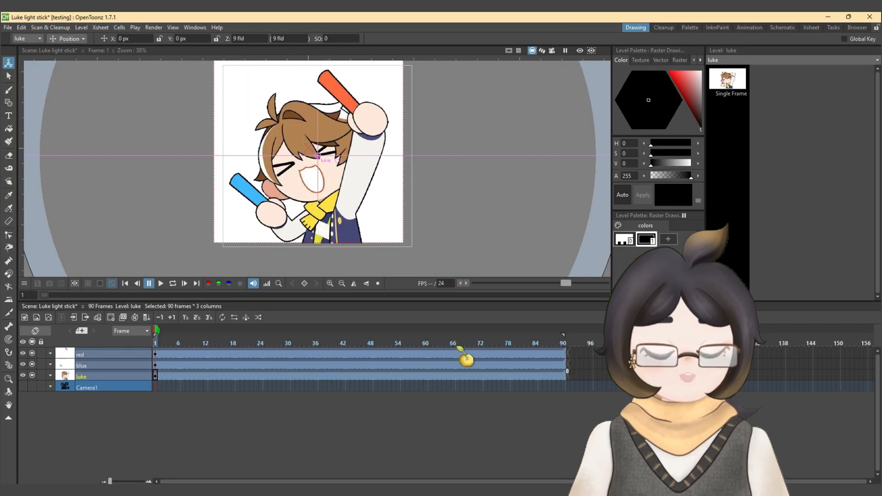
Switch to the Schematic workspace and spread the red, blue and luke nodes apart in the Fx Schematic
left_click(89, 358)
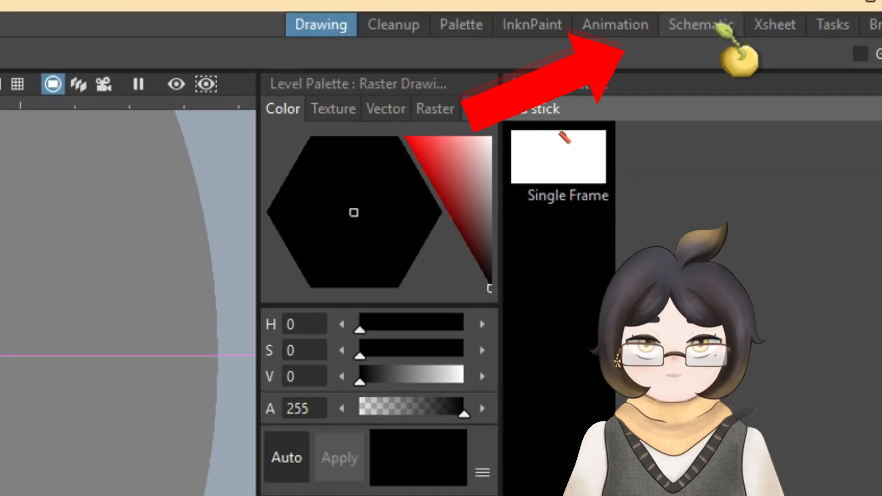
left_click(783, 28)
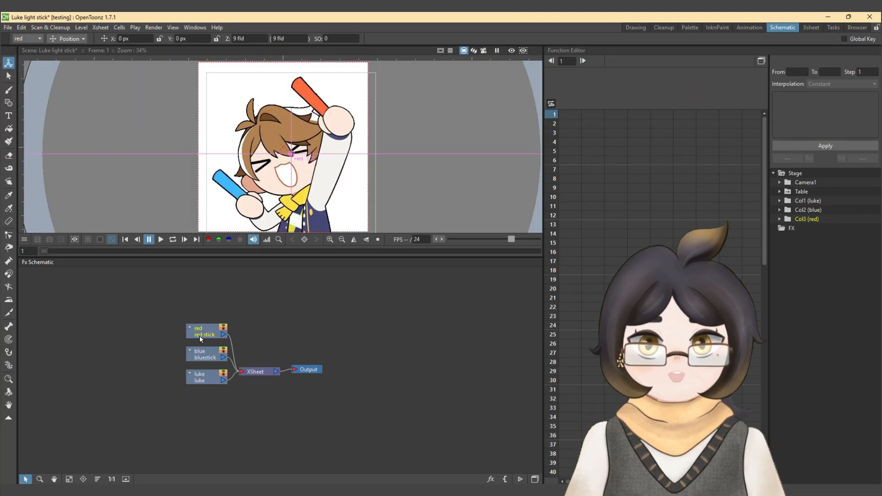
left_click_drag(200, 335, 164, 303)
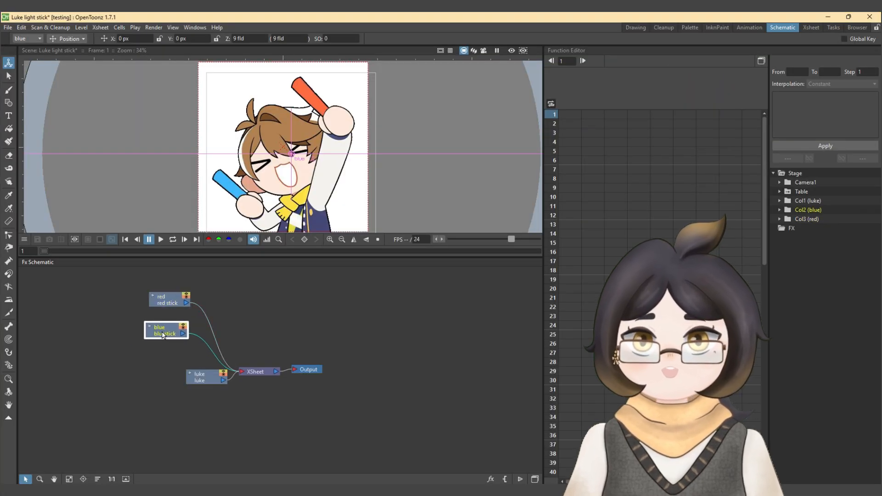
left_click_drag(203, 362, 140, 350)
left_click_drag(134, 435, 140, 425)
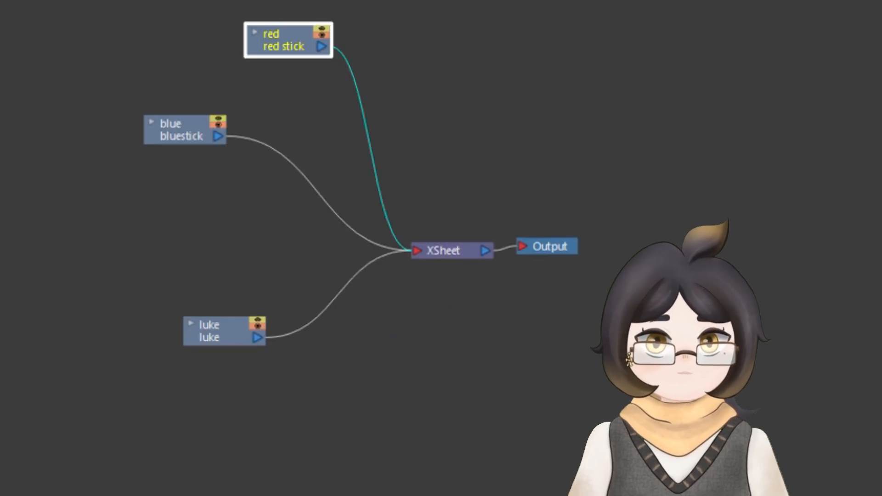
Add an RGB Fade effect node from the Image_Adjust group to the Fx Schematic
left_click(171, 138)
right_click(169, 136)
mouse_move(237, 172)
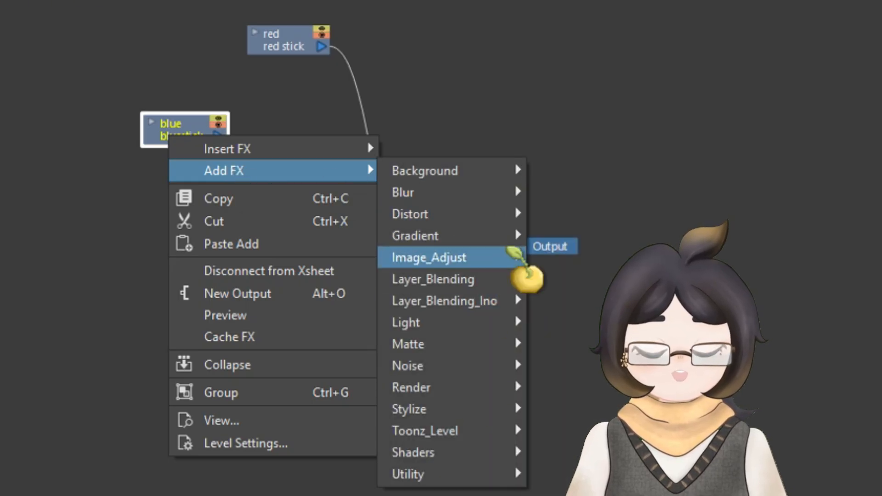
mouse_move(497, 265)
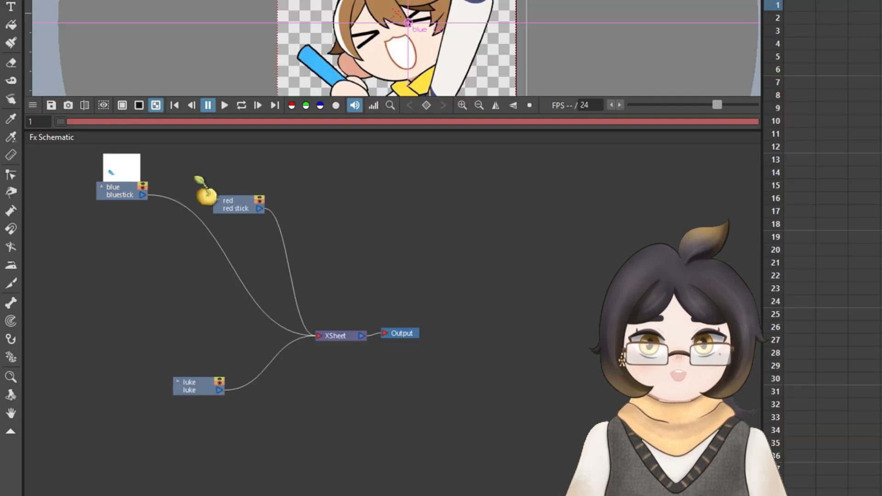
right_click(194, 178)
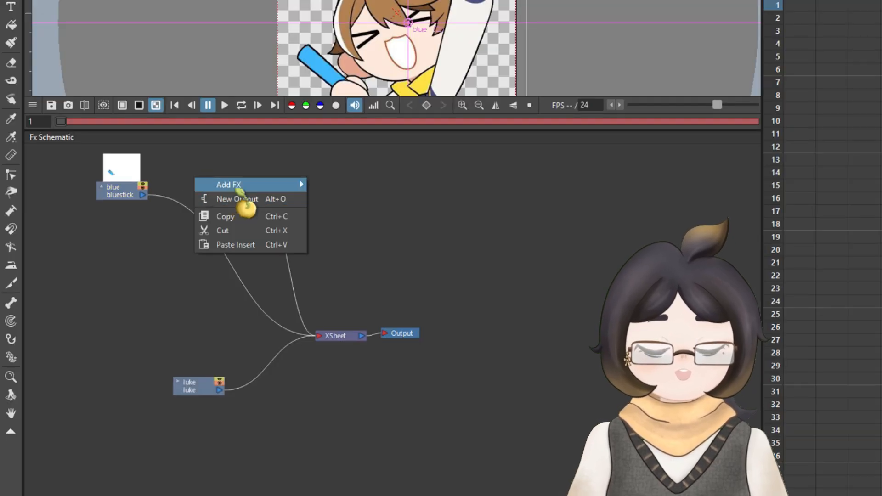
mouse_move(238, 190)
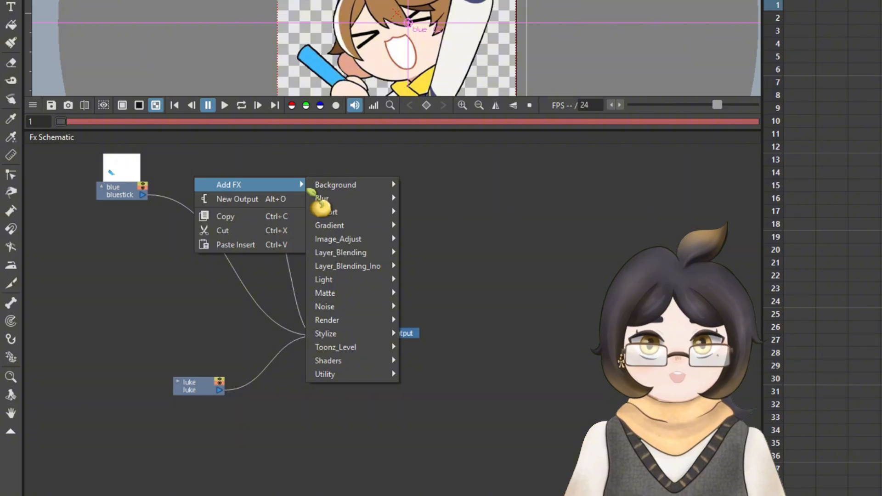
mouse_move(382, 244)
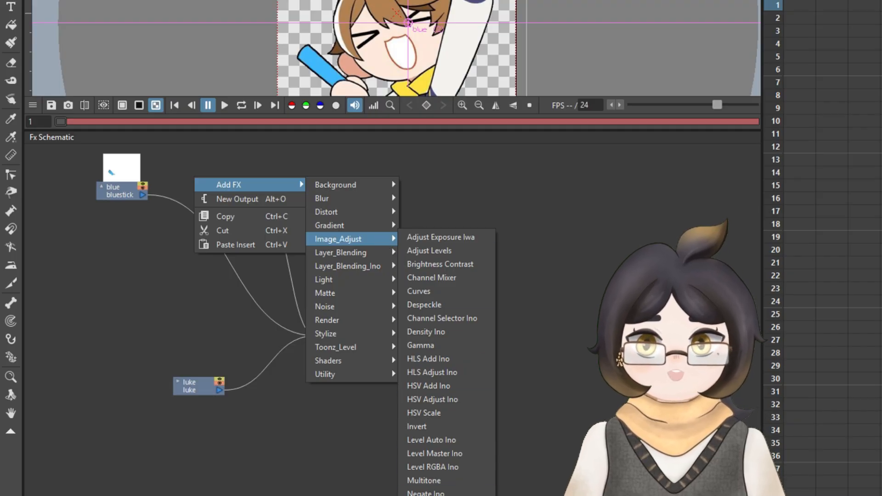
left_click(361, 382)
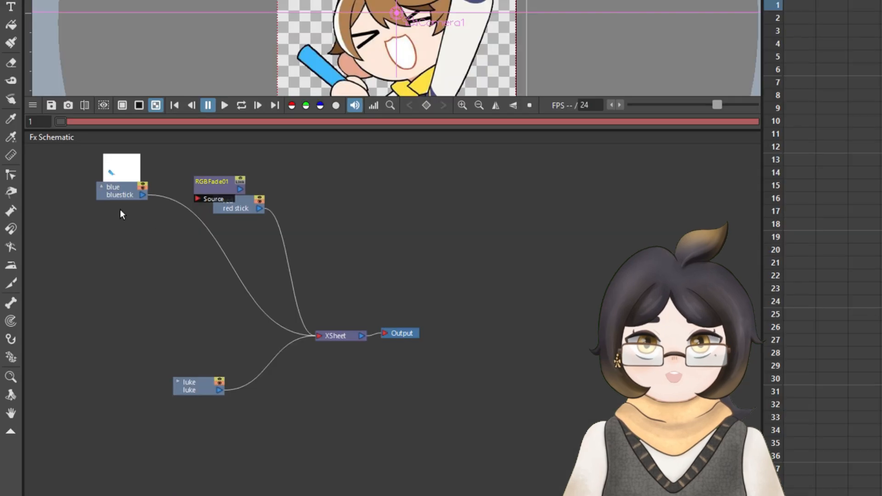
Route the blue node through RGBFade01 into XSheet, deleting its direct XSheet link and arranging the nodes in line
left_click_drag(219, 184, 335, 182)
left_click_drag(125, 189, 314, 196)
left_click_drag(337, 184, 256, 270)
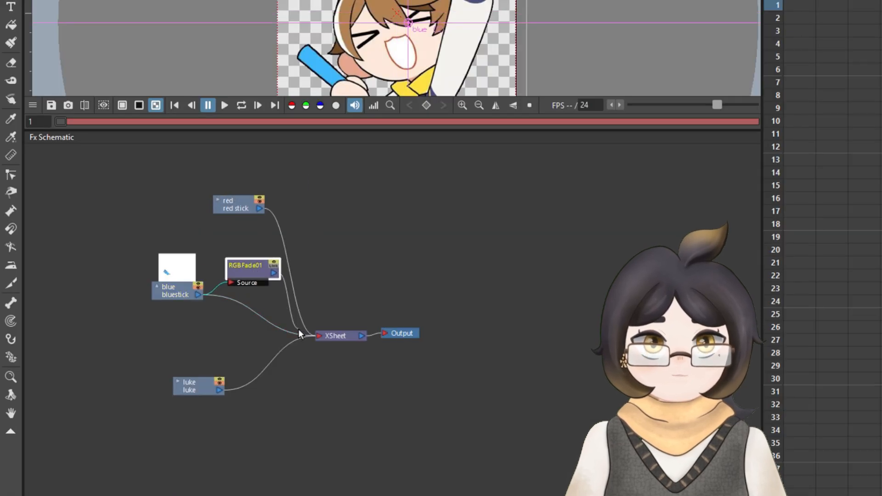
left_click_drag(299, 329, 318, 336)
left_click_drag(261, 267, 252, 272)
key("Delete")
left_click_drag(161, 276, 103, 287)
left_click_drag(239, 272, 207, 294)
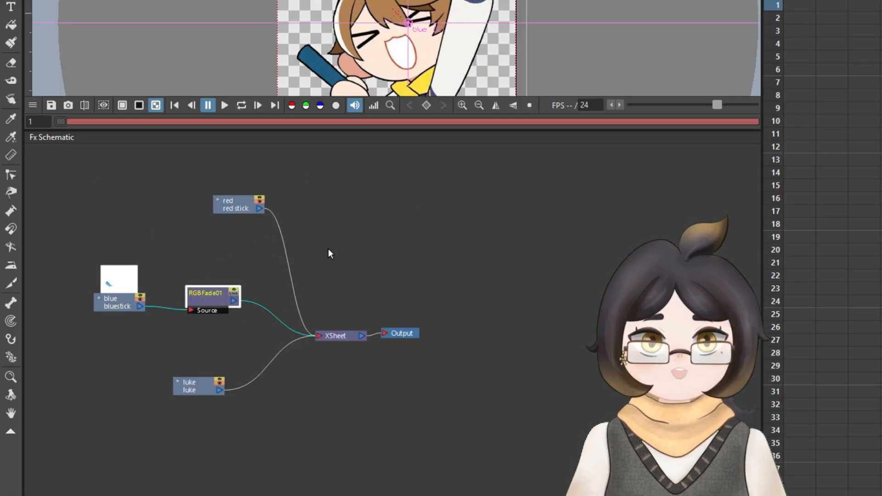
Add a second RGB Fade node and route the red node through it into XSheet, deleting red's direct XSheet link
right_click(323, 160)
mouse_move(359, 165)
mouse_move(466, 219)
left_click(552, 495)
left_click_drag(343, 165, 319, 200)
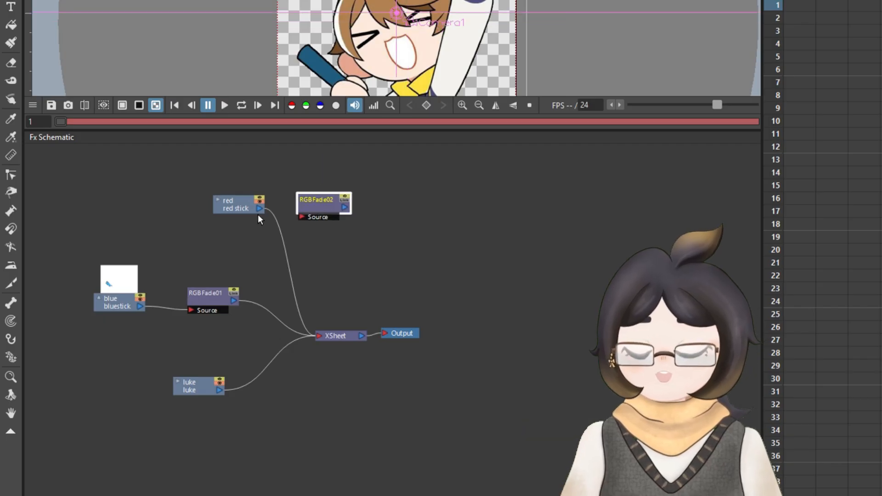
left_click_drag(260, 209, 319, 336)
left_click(292, 271)
key("Delete")
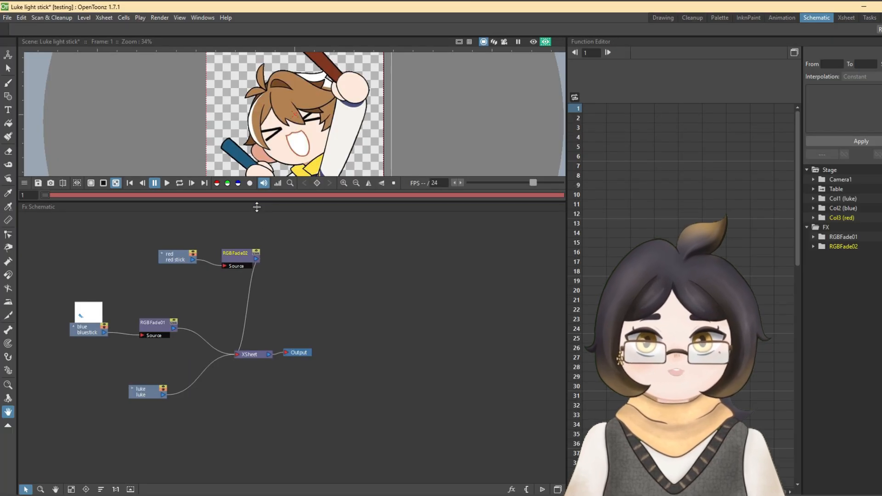
Open the RGBFade01 settings and set its fade colour to orange-red, R 255, G 55, B 0
left_click_drag(257, 207, 257, 295)
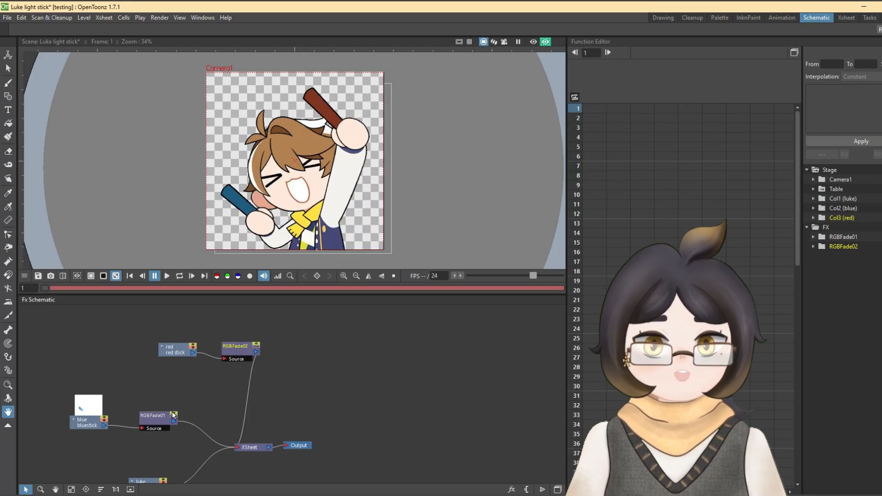
left_click_drag(187, 395, 191, 342)
left_click(164, 366)
key("a")
double_click(164, 366)
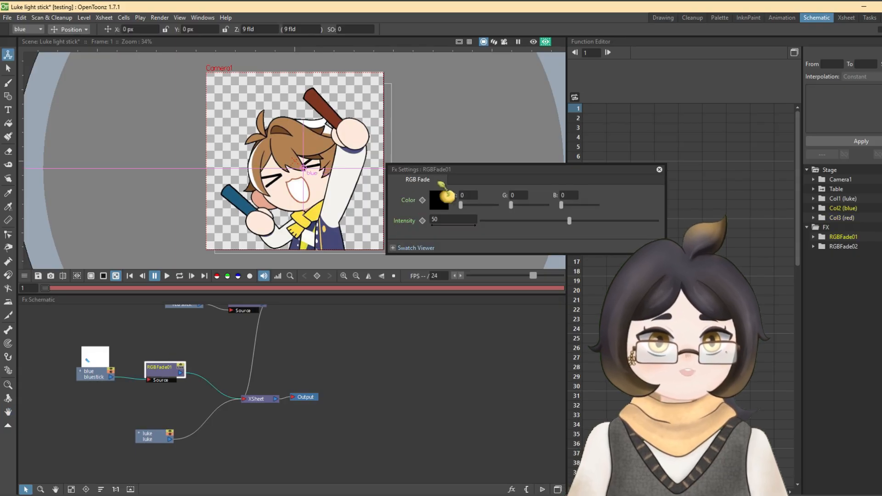
left_click(438, 204)
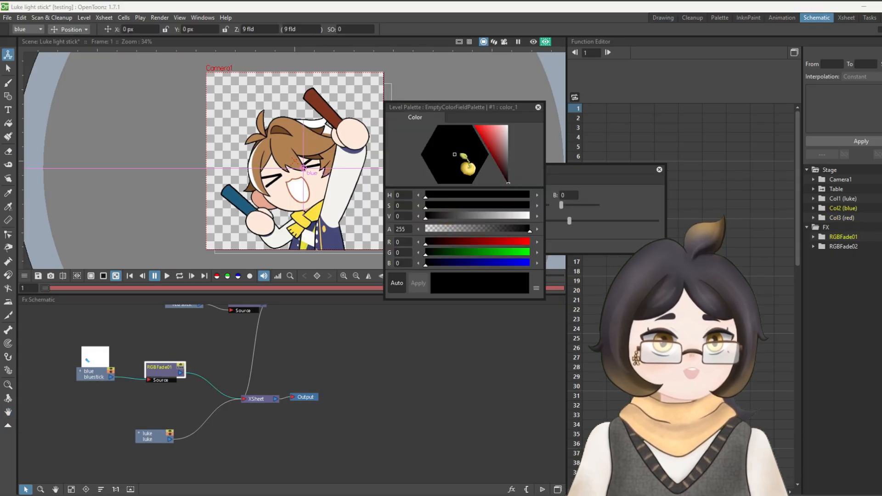
mouse_move(497, 141)
left_mouse_down()
mouse_move(454, 122)
mouse_move(490, 147)
left_mouse_up()
left_click_drag(437, 172, 454, 154)
Switch to the Animation workspace and reveal the colour and intensity channels of RGBFade01 and RGBFade02 in the Function Editor
left_click(786, 18)
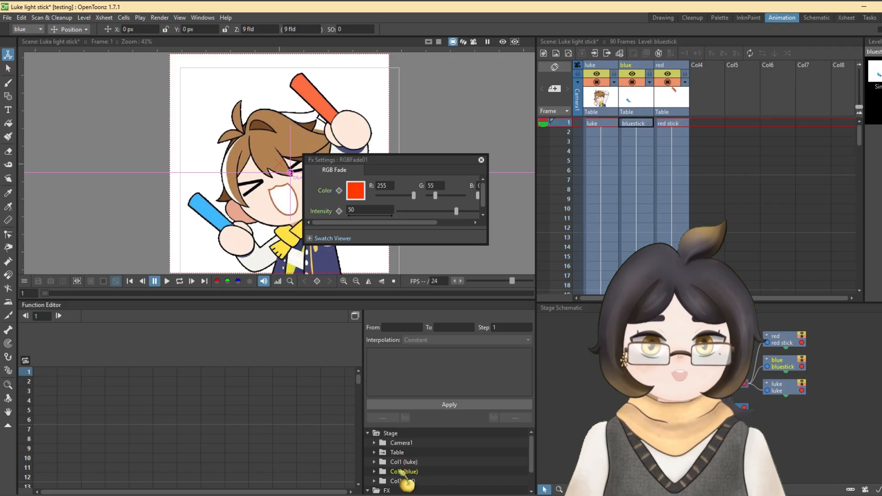
scroll(398, 472, "down", 2)
left_click(383, 479)
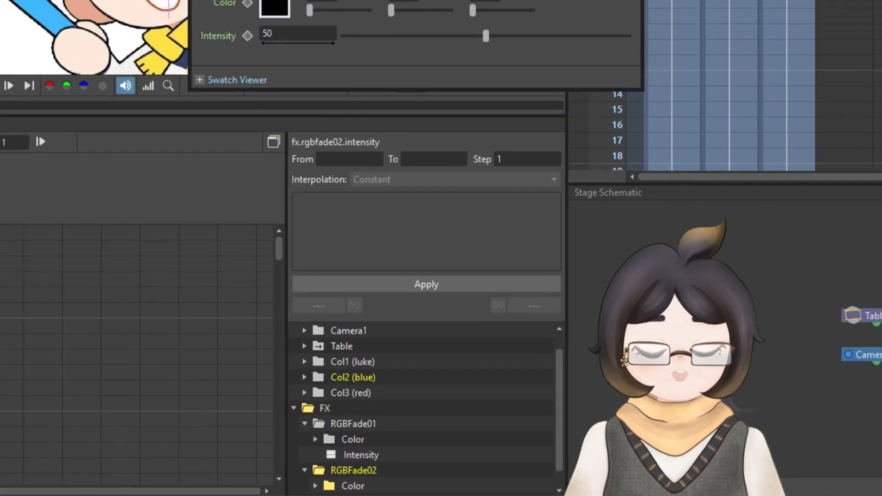
scroll(411, 356, "down", 1)
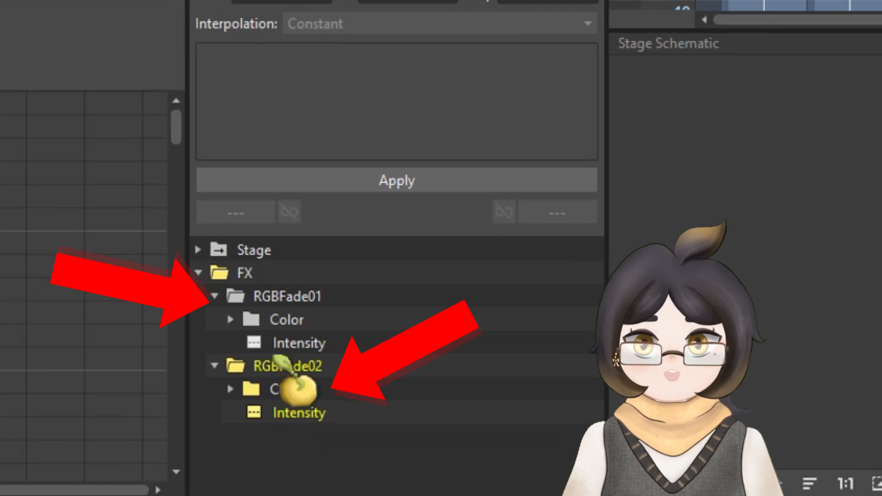
left_click(276, 297)
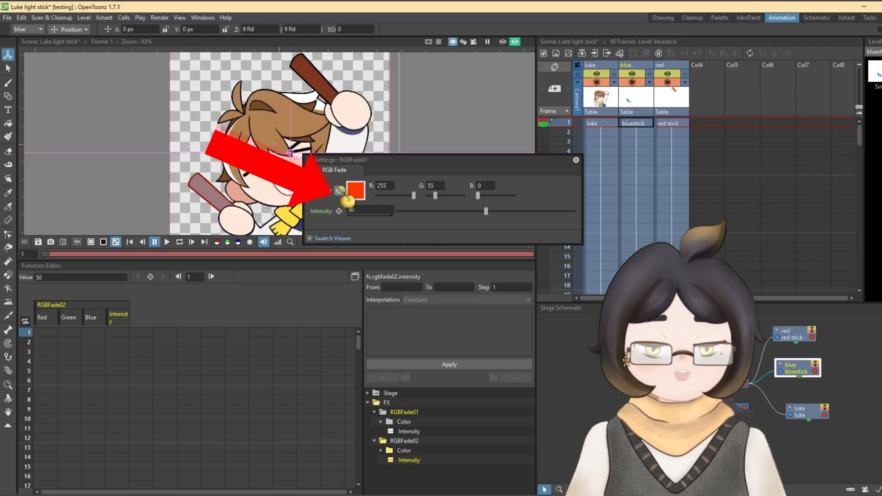
Keyframe the RGBFade01 colour at frame 1 and set it to blue, R 0, G 149, B 255
left_click(339, 190)
double_click(358, 193)
left_click(469, 127)
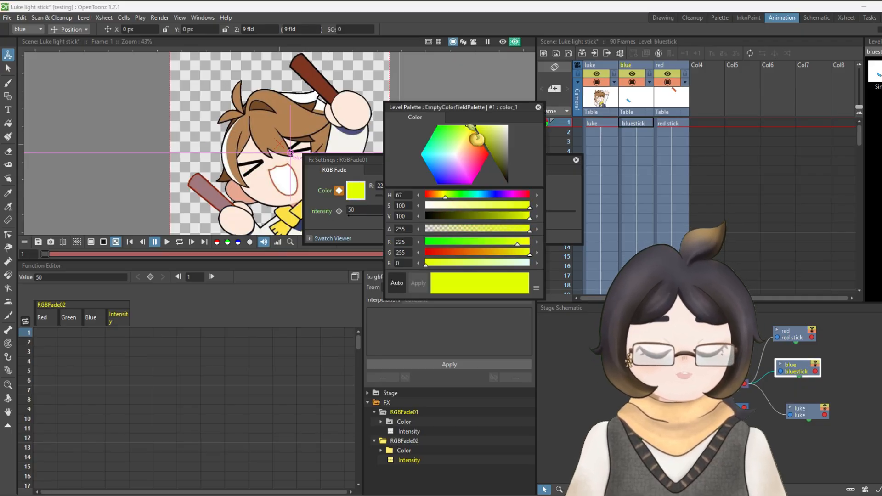
left_click(485, 147)
left_click(486, 164)
left_click(428, 143)
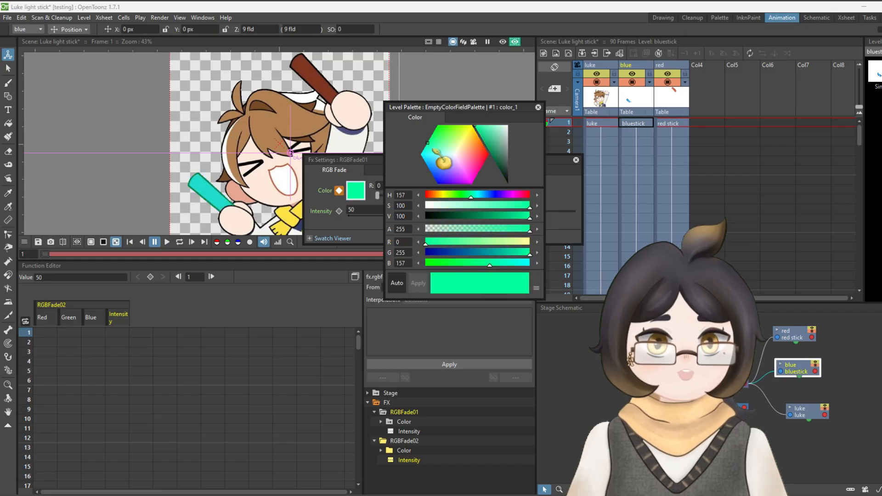
left_click(419, 172)
left_click(538, 107)
Keyframe the RGBFade01 colour to R 0, G 255, B 38 at frame 20 and R 255, G 0, B 255 at frame 30
scroll(628, 193, "down", 2)
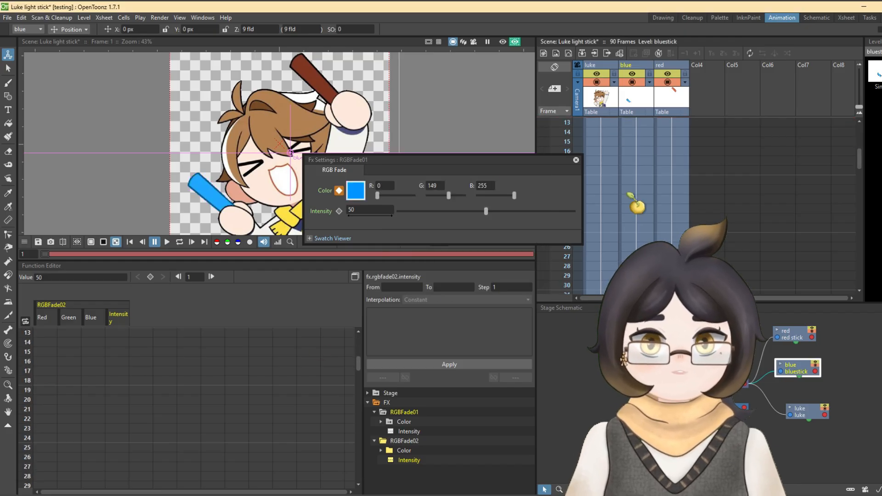
left_click_drag(560, 160, 469, 129)
left_click(27, 400)
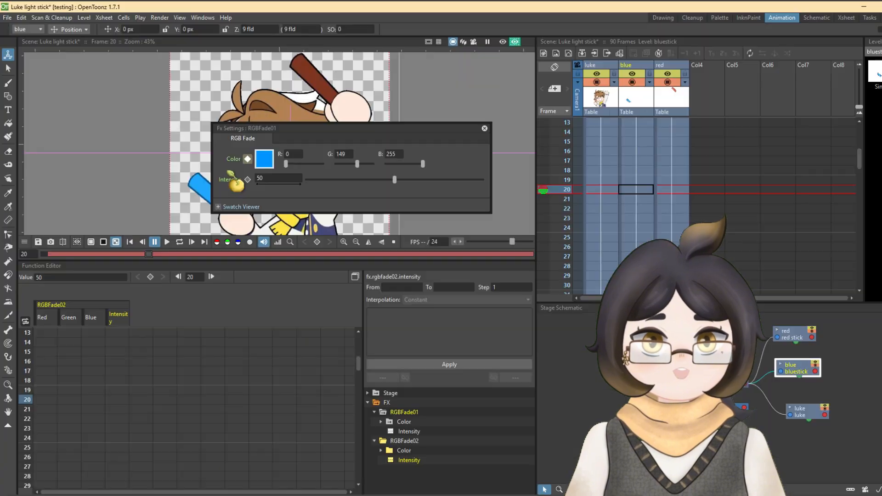
left_click(265, 160)
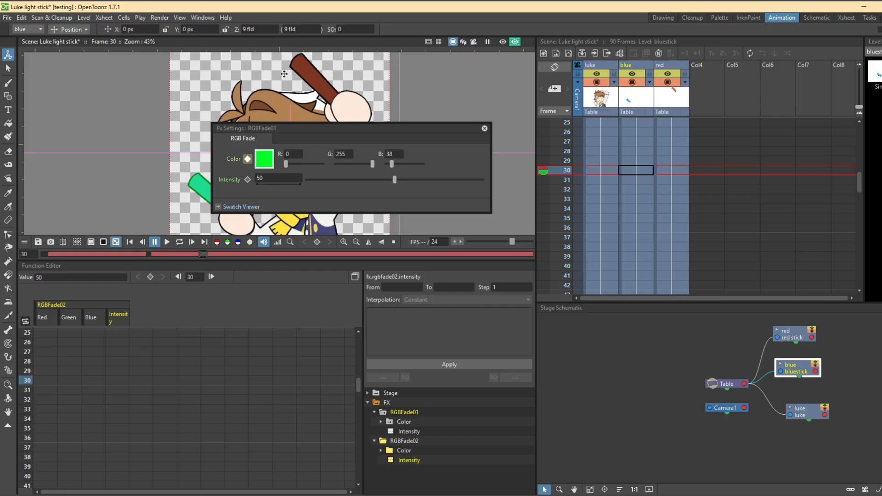
left_click(264, 159)
left_click_drag(394, 179, 410, 181)
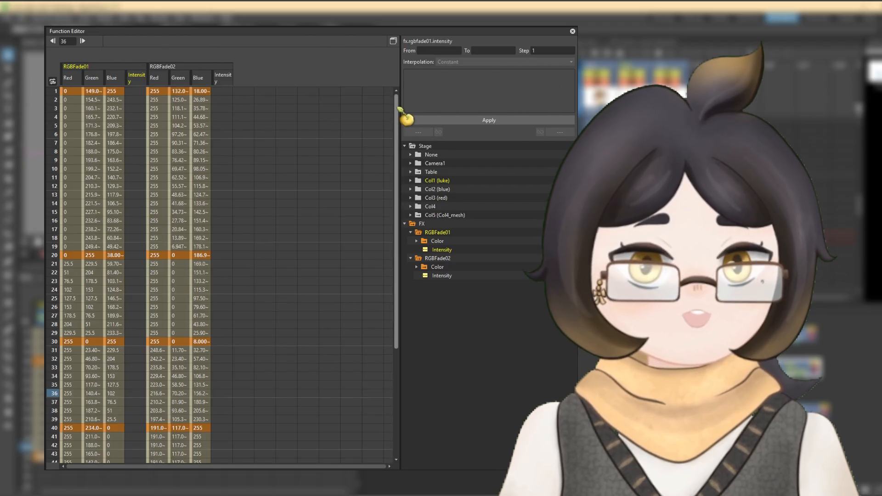
Review the RGBFade01 colour keyframes in the Function Editor, return to frame 1 and switch back to the Schematic workspace
left_click_drag(396, 109, 394, 158)
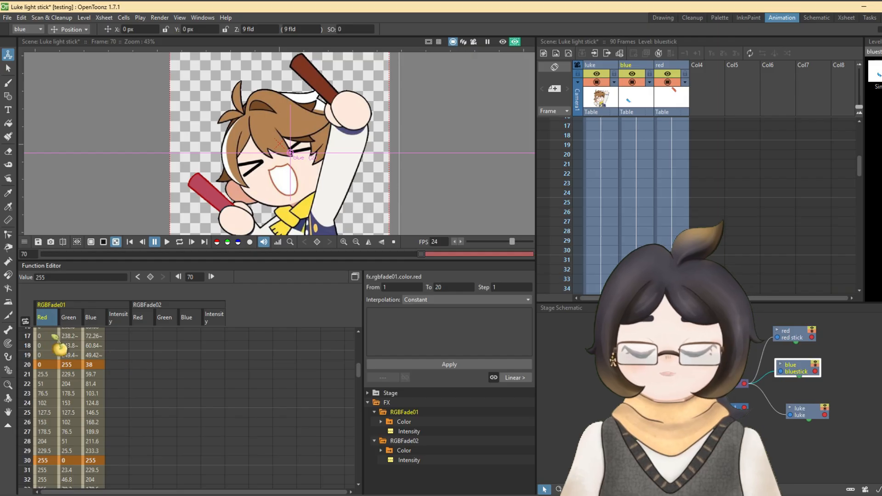
scroll(60, 350, "up", 5)
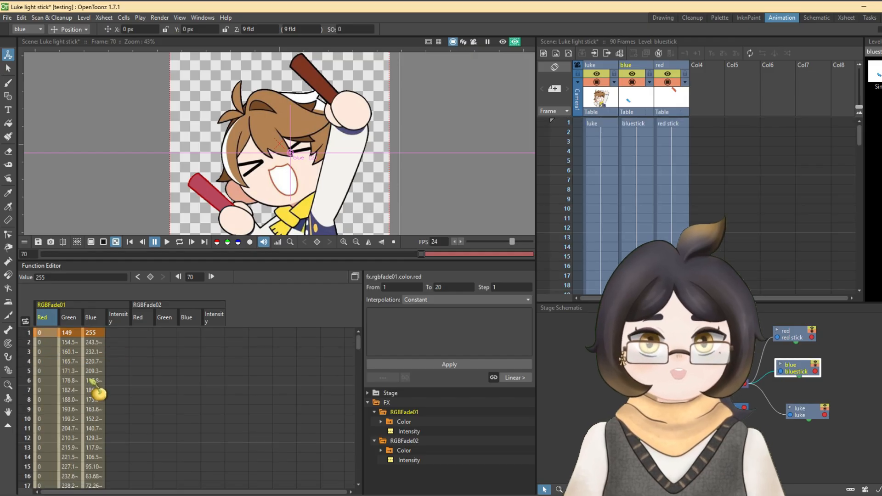
left_click(55, 333)
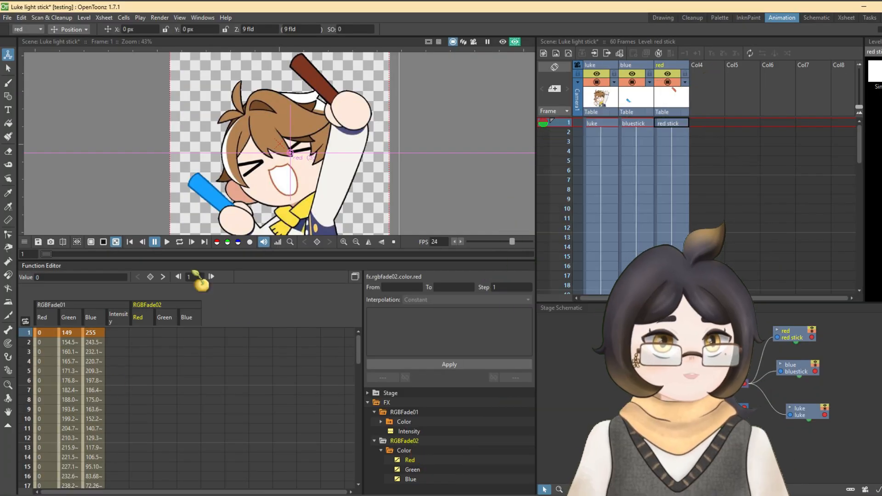
left_click(817, 18)
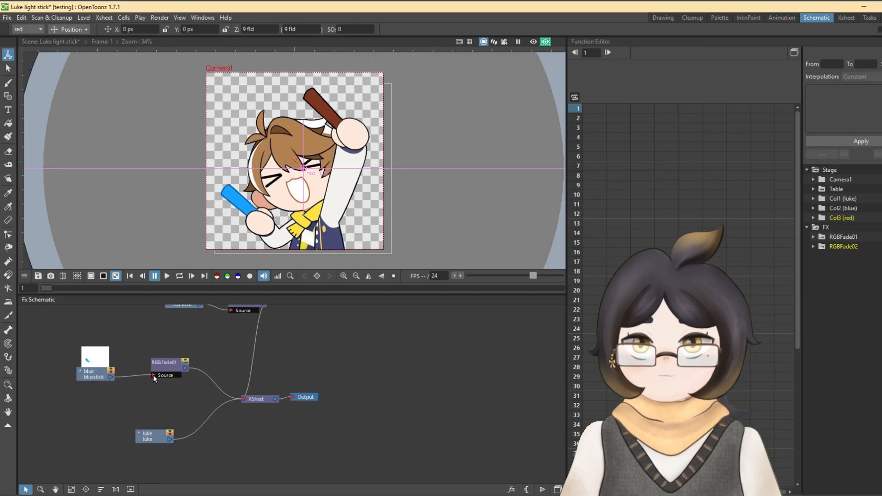
In the Animation workspace, keyframe the RGBFade02 colour to R 255, G 0, B 187 at frame 20 and R 0, G 72, B 255 at frame 30
scroll(217, 356, "up", 1)
scroll(242, 345, "down", 1)
left_click_drag(244, 330, 222, 386)
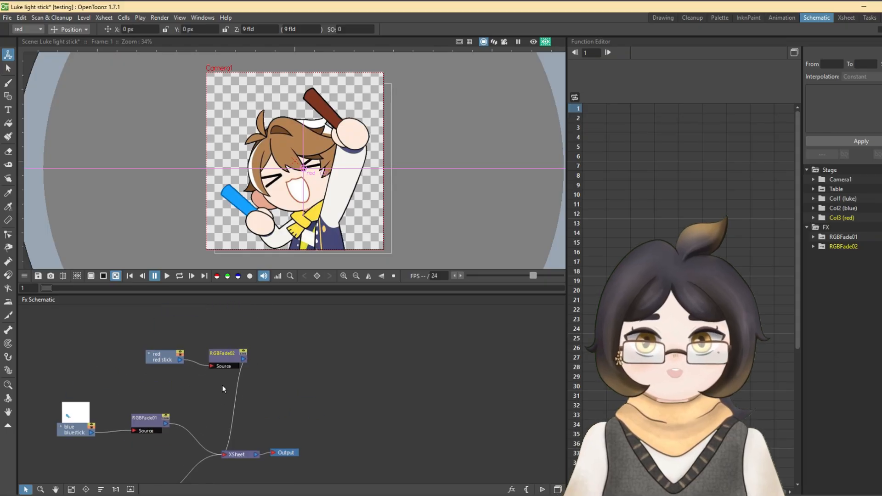
double_click(234, 353)
left_click(787, 17)
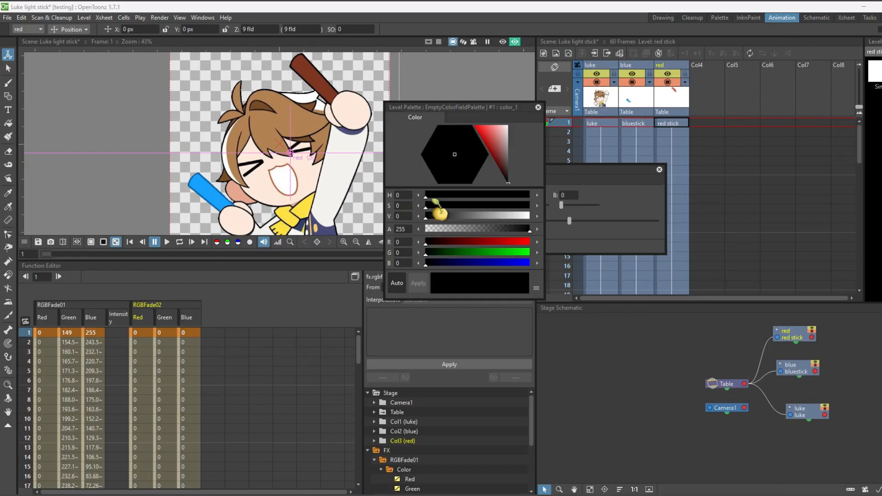
left_click(143, 441)
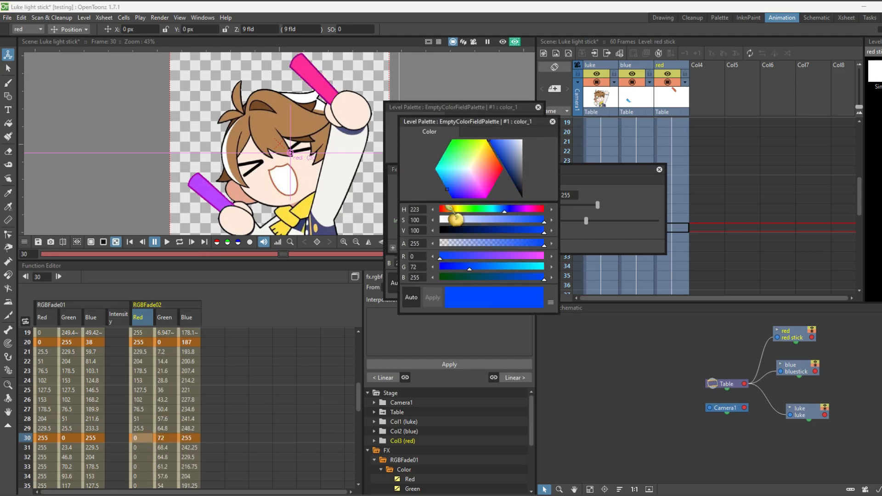
left_click(449, 197)
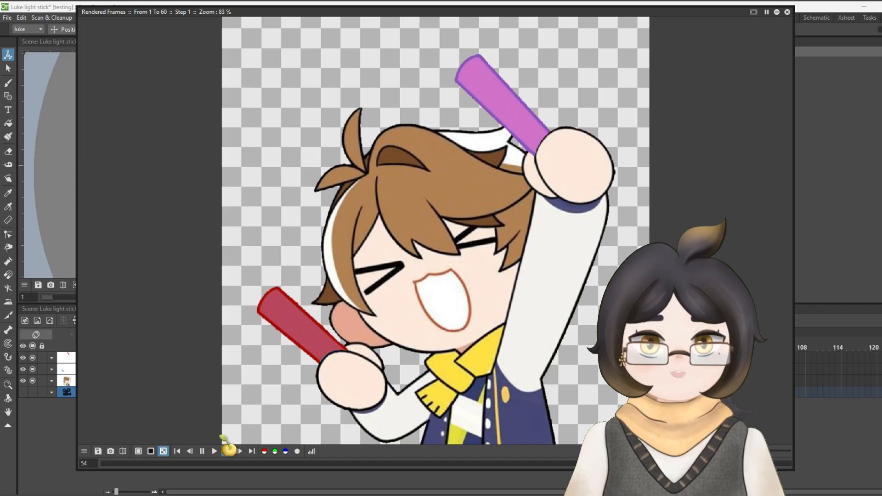
Loop the rendered preview of the scene to check the light stick colour changes, and close the preview
left_click(227, 452)
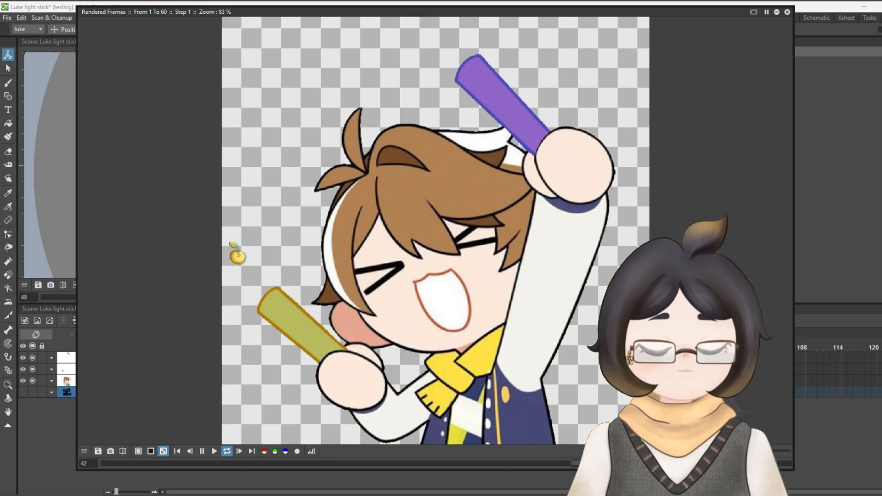
left_click(787, 12)
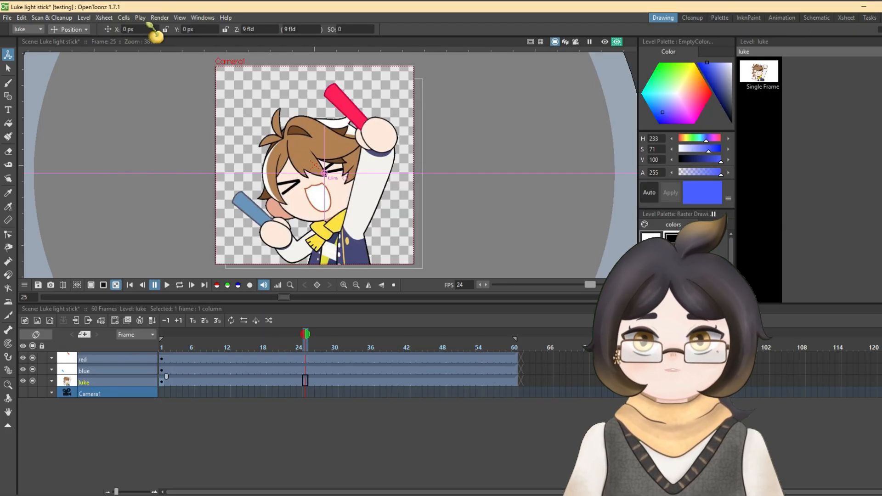
Set the render output to gif format saved in C:\Users\User\Desktop and render the animation as Luke light stick
left_click(159, 17)
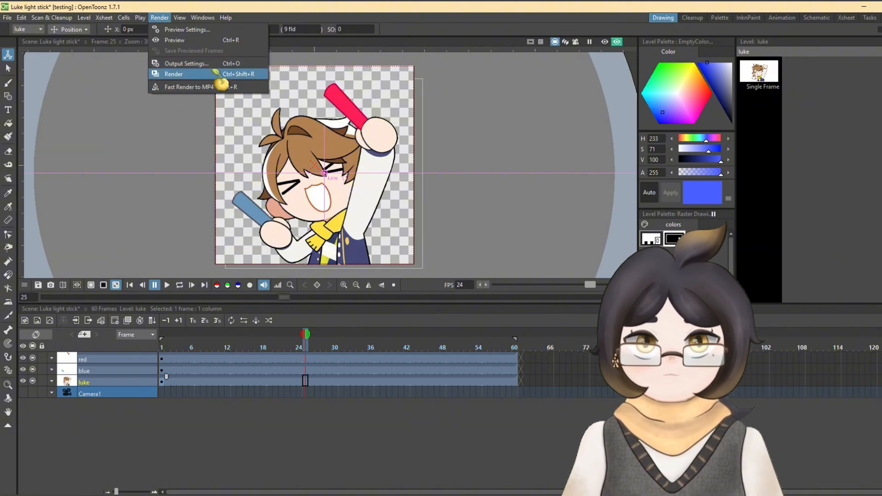
left_click(200, 64)
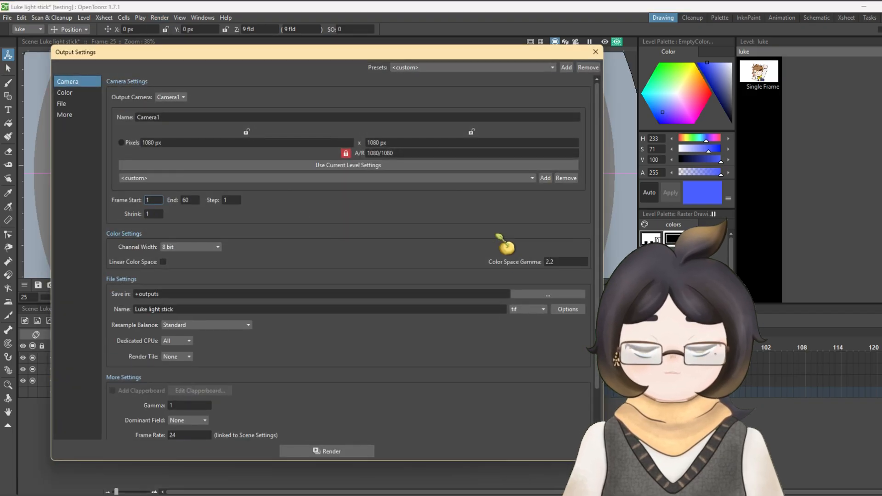
left_click(528, 309)
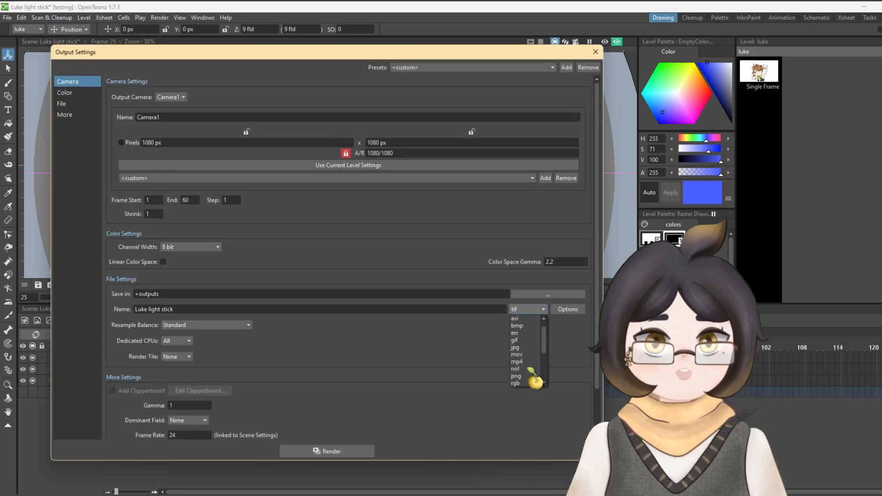
left_click(515, 341)
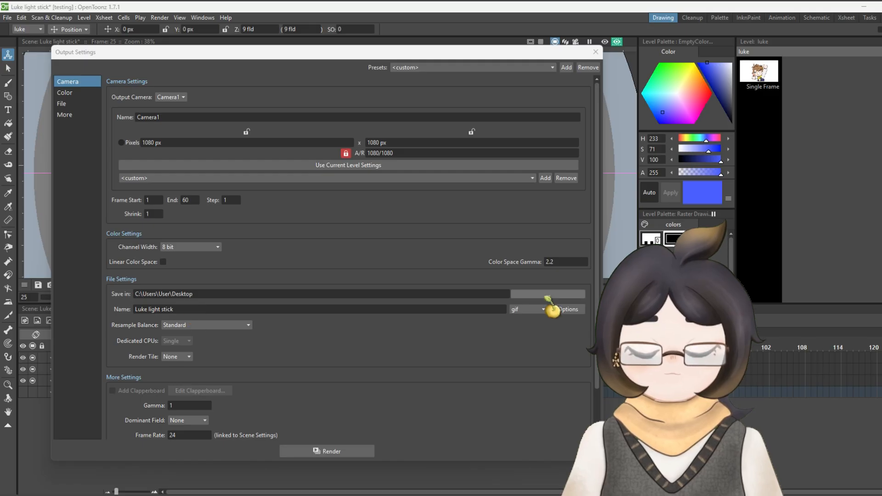
scroll(506, 338, "down", 2)
left_click(327, 451)
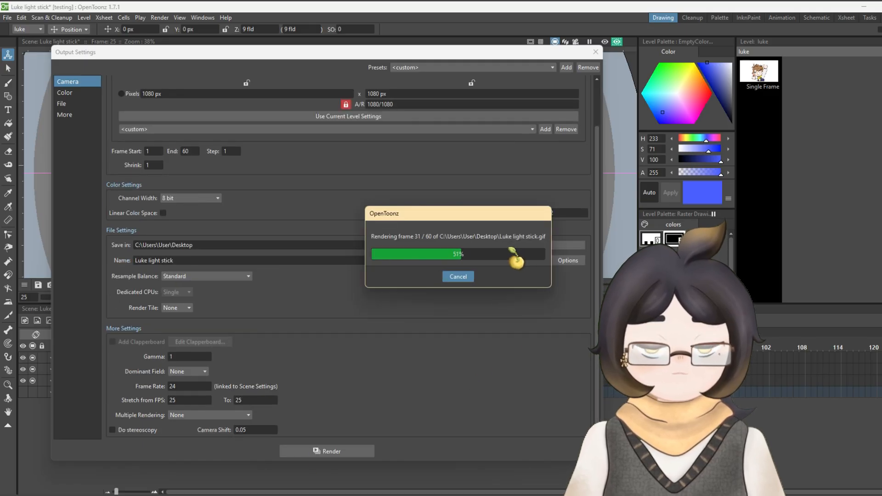